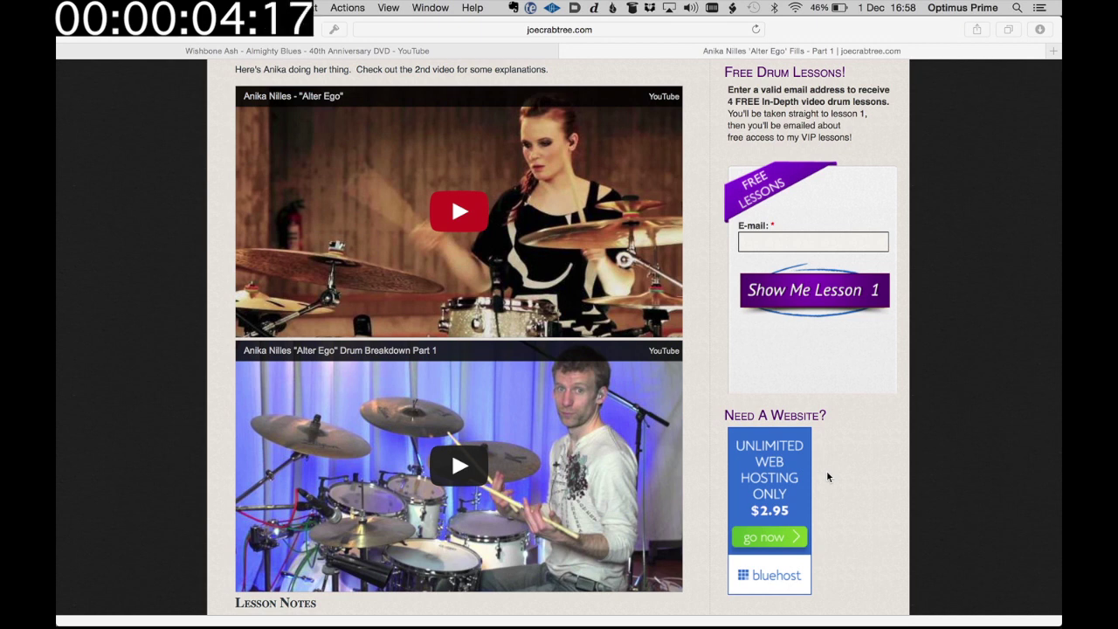
Open Bluehost from the ad and view the starter, plus and business pro plan prices
{"action": "left_click", "coordinate": [787, 477]}
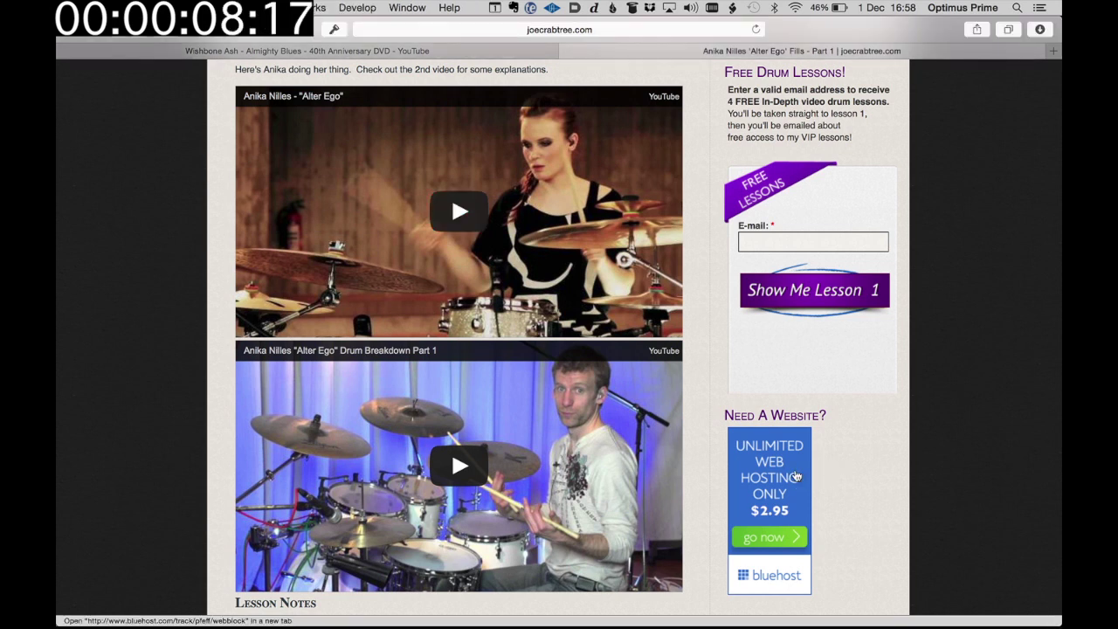
{"action": "left_click", "coordinate": [795, 476], "text": "super"}
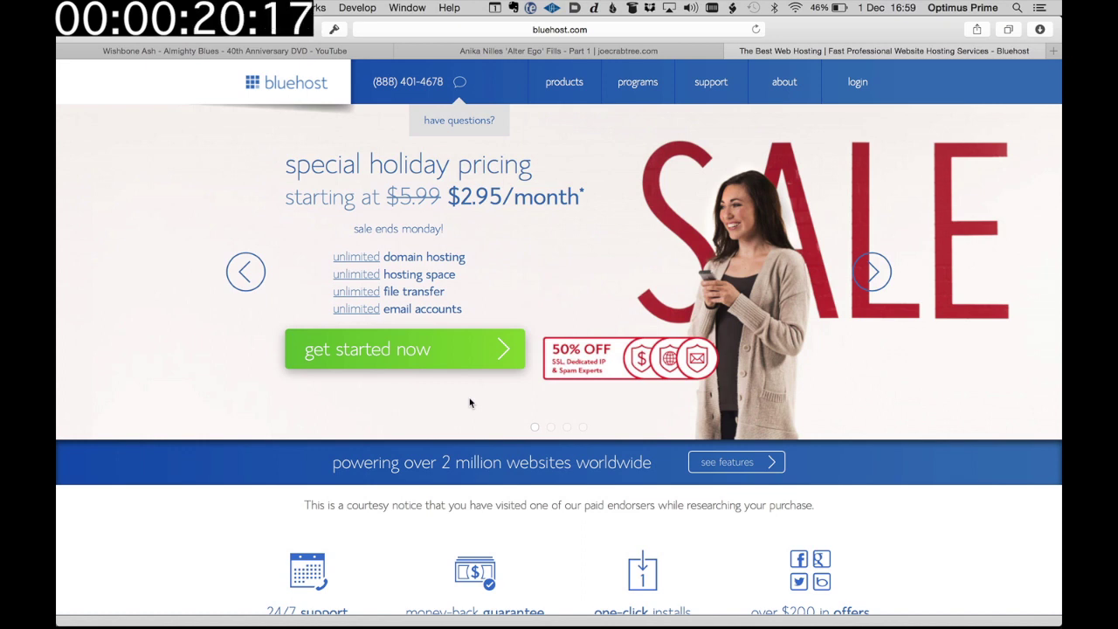
{"action": "left_click", "coordinate": [407, 350]}
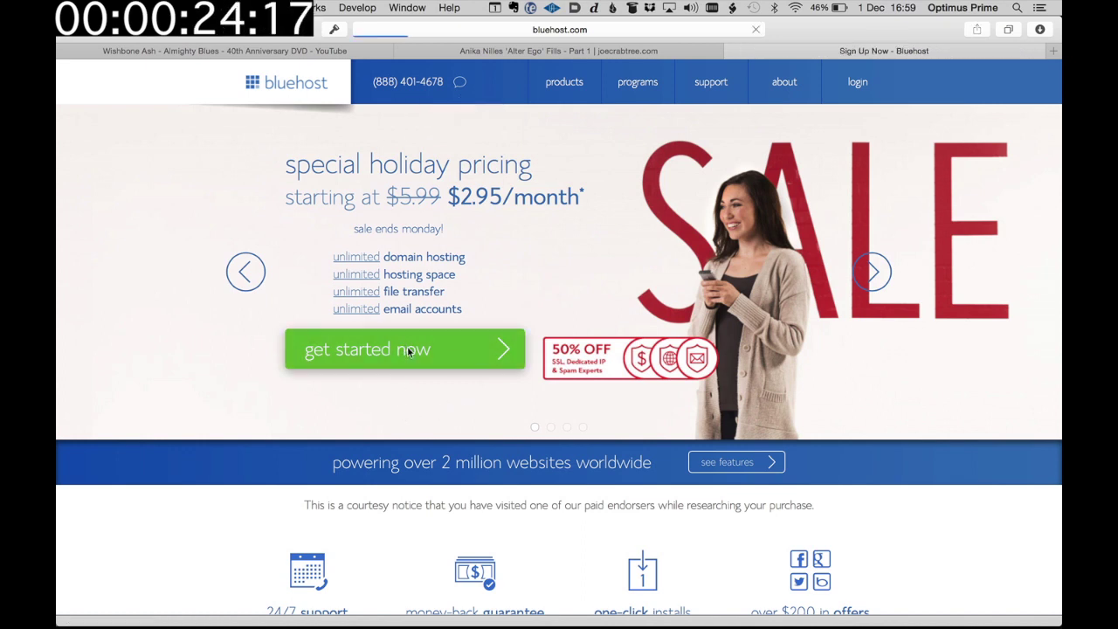
{"action": "scroll", "coordinate": [407, 350], "scroll_direction": "down", "scroll_amount": 3}
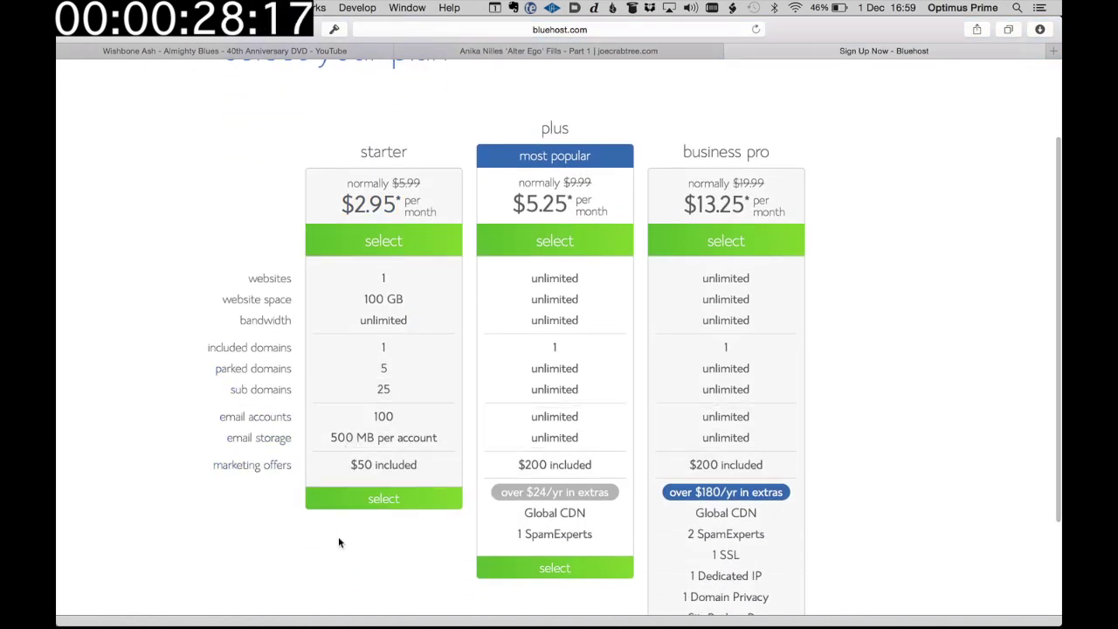
Select the starter plan and claim the new domain softwarefordrummers.com
{"action": "left_click", "coordinate": [365, 507]}
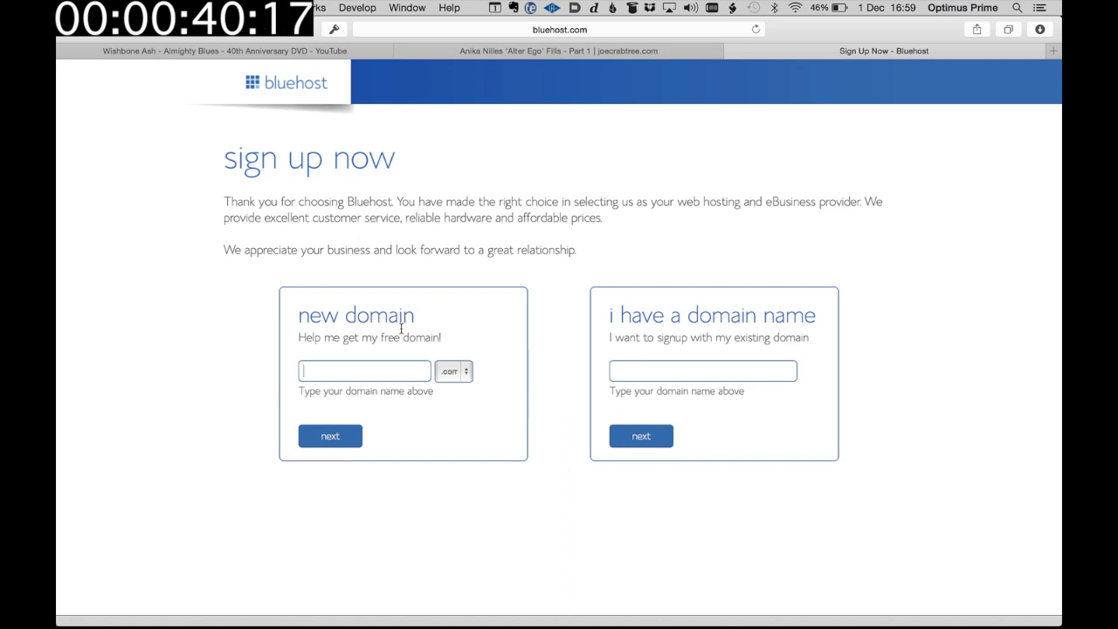
{"action": "type", "text": "softwarefordrummers"}
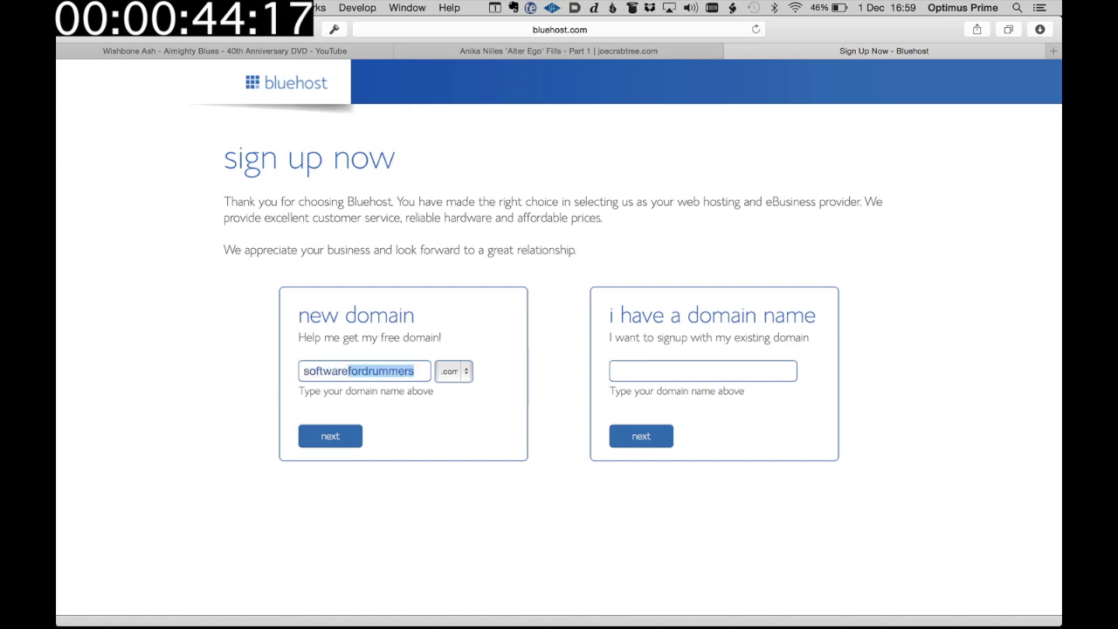
{"action": "left_click", "coordinate": [347, 436]}
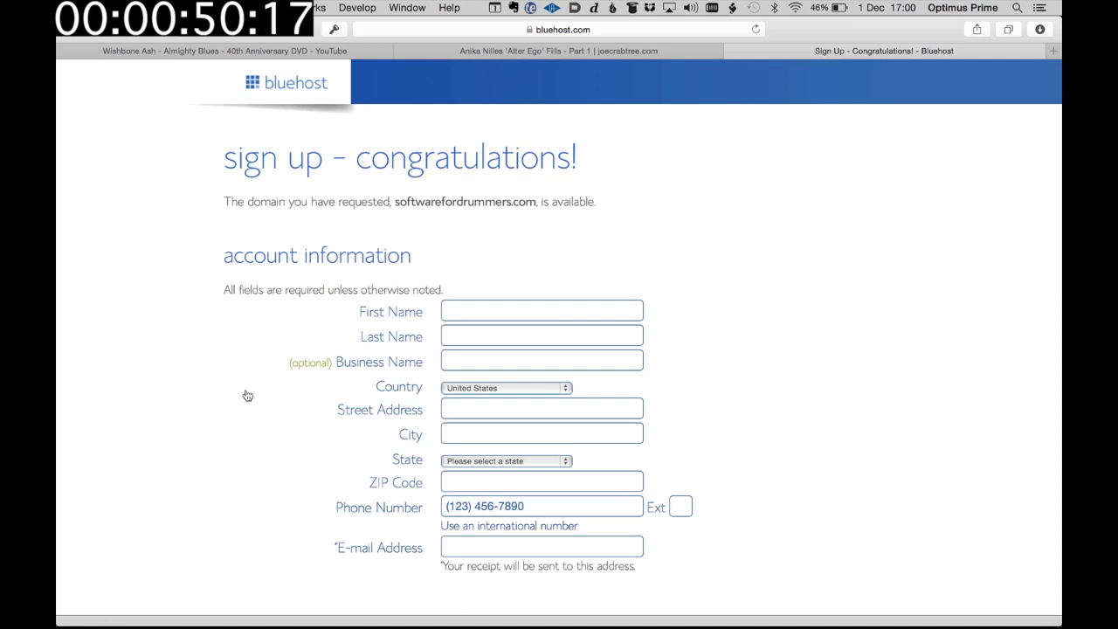
Enter the account holder's first name, last name and business name
{"action": "left_click", "coordinate": [470, 307]}
{"action": "key", "text": "Tab"}
{"action": "type", "text": "CrabtreeDrumsoft"}
{"action": "scroll", "coordinate": [277, 359], "scroll_direction": "down", "scroll_amount": 10}
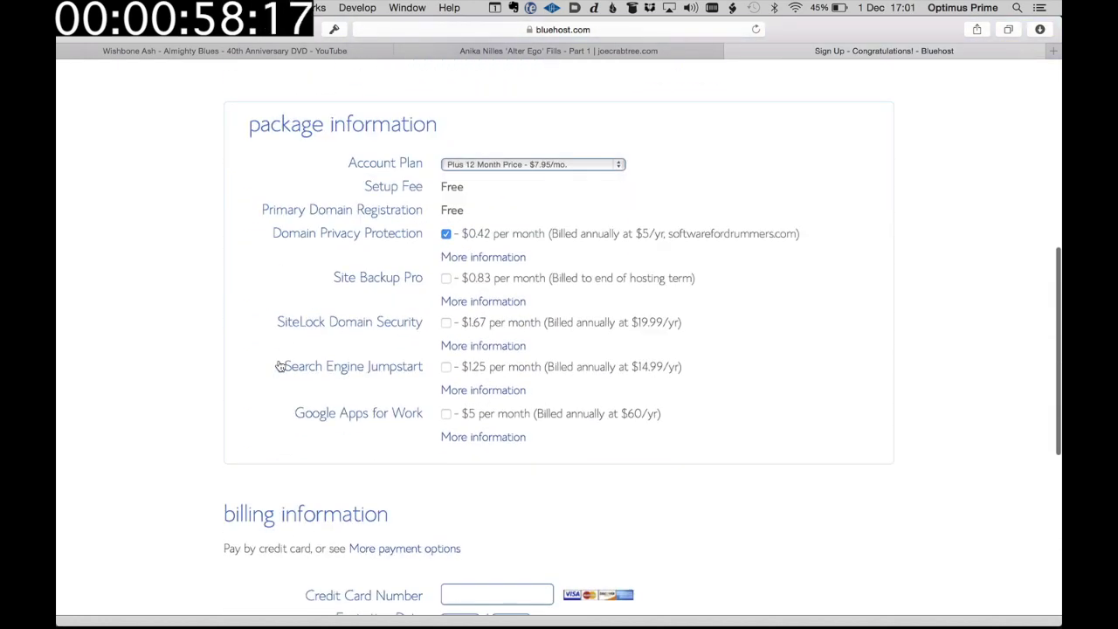
Keep the Plus 12 Month account plan and review the package options down to billing
{"action": "left_click", "coordinate": [533, 164]}
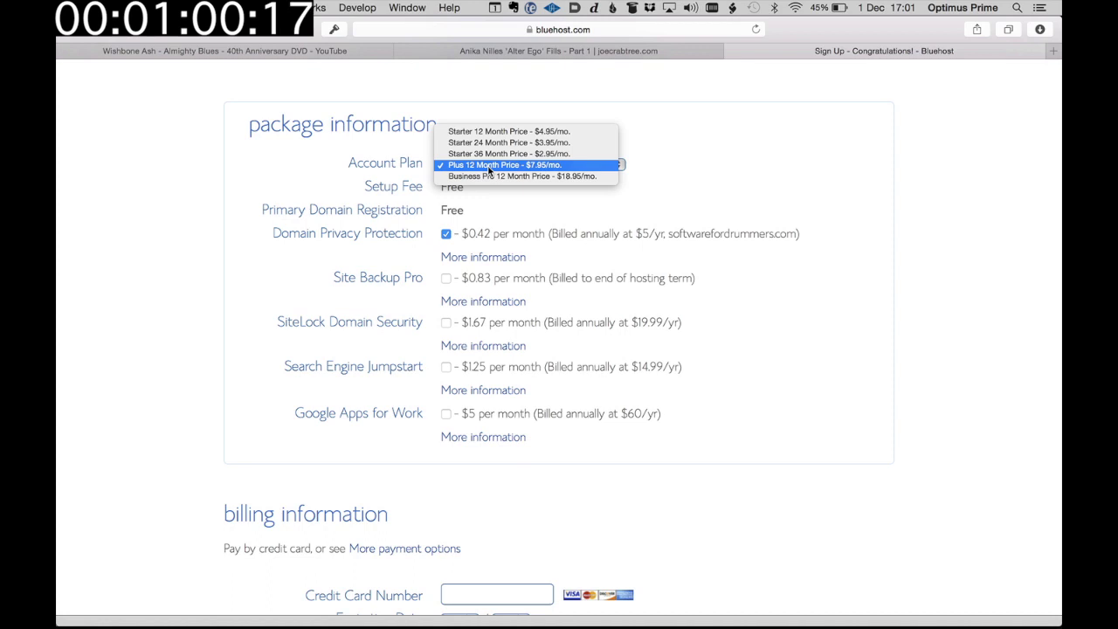
{"action": "left_click", "coordinate": [425, 206]}
{"action": "scroll", "coordinate": [399, 226], "scroll_direction": "down", "scroll_amount": 1}
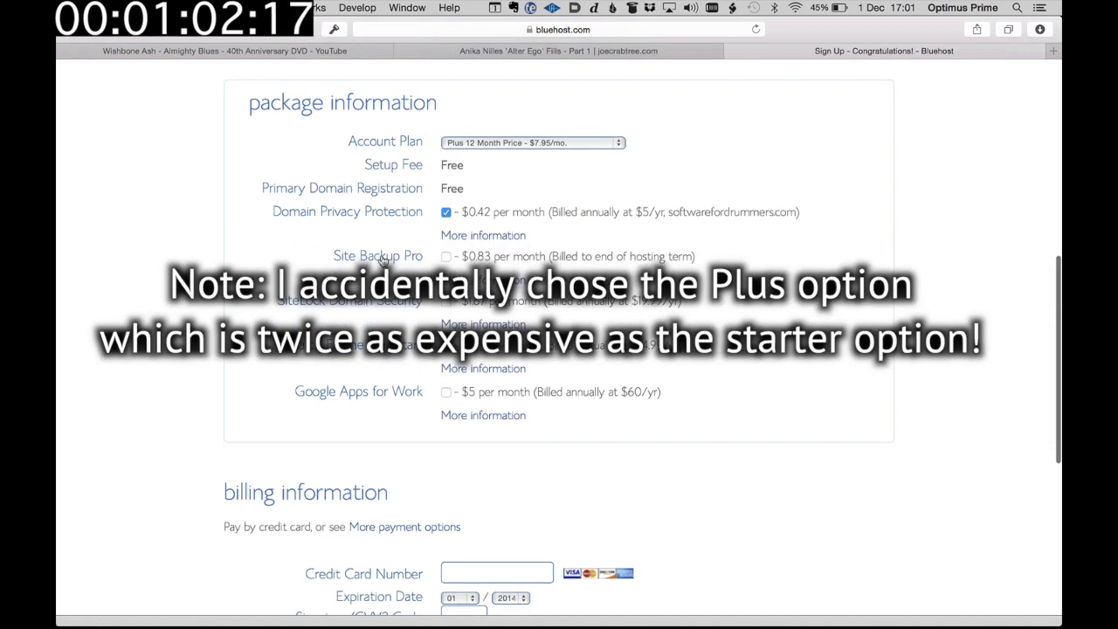
{"action": "scroll", "coordinate": [382, 258], "scroll_direction": "down", "scroll_amount": 3}
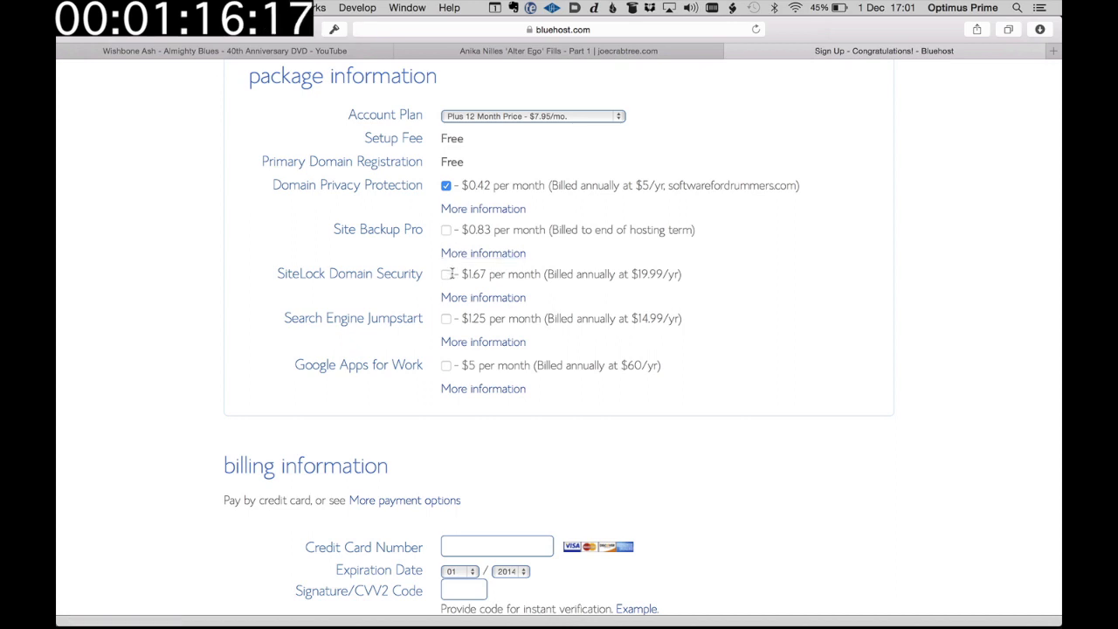
{"action": "scroll", "coordinate": [404, 306], "scroll_direction": "down", "scroll_amount": 4}
{"action": "scroll", "coordinate": [403, 306], "scroll_direction": "down", "scroll_amount": 3}
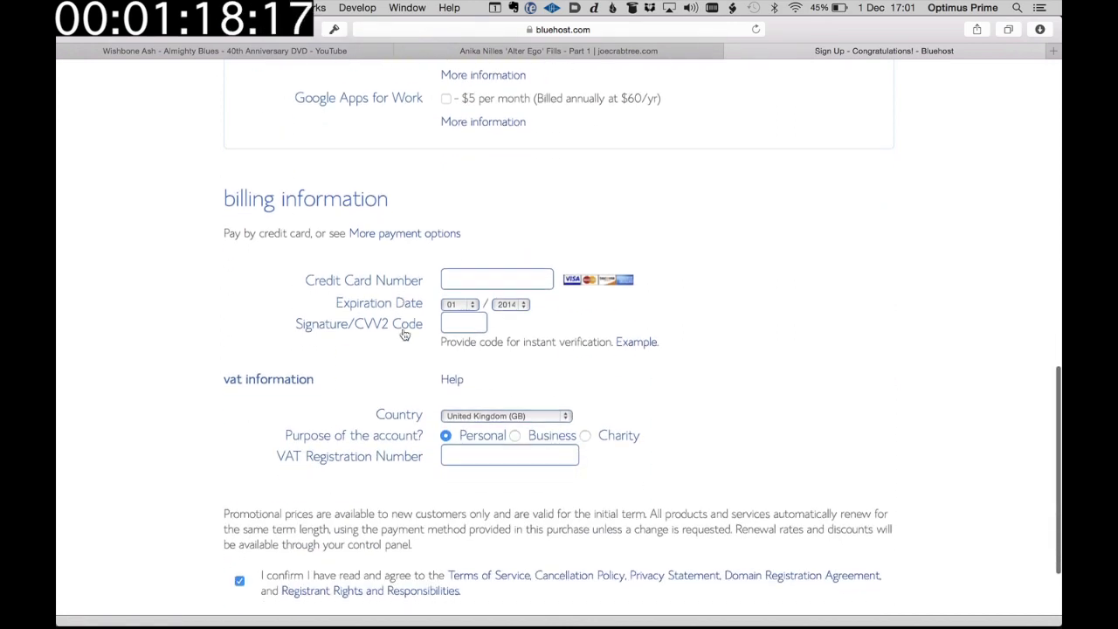
{"action": "scroll", "coordinate": [422, 443], "scroll_direction": "down", "scroll_amount": 1}
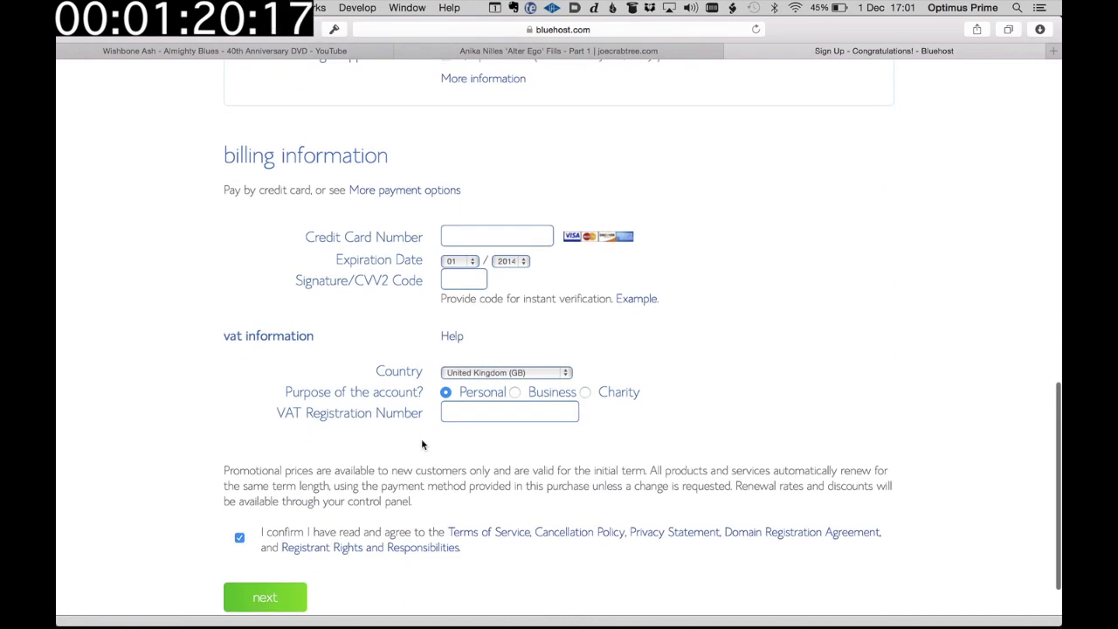
{"action": "scroll", "coordinate": [422, 445], "scroll_direction": "down", "scroll_amount": 2}
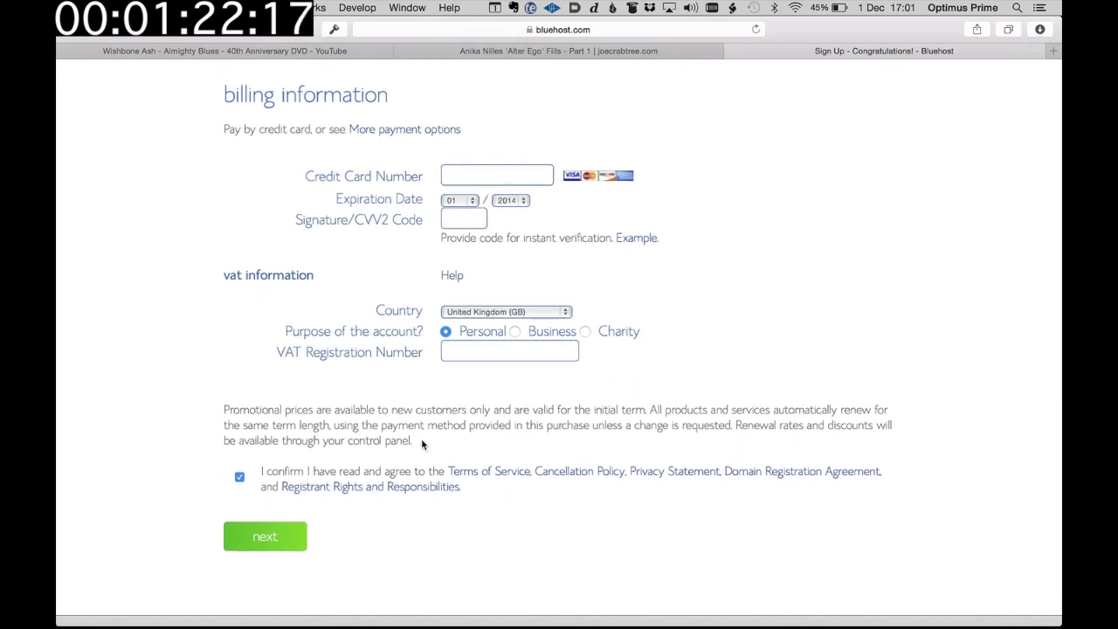
Choose PayPal as the payment method
{"action": "scroll", "coordinate": [375, 253], "scroll_direction": "up", "scroll_amount": 2}
{"action": "left_click", "coordinate": [398, 176]}
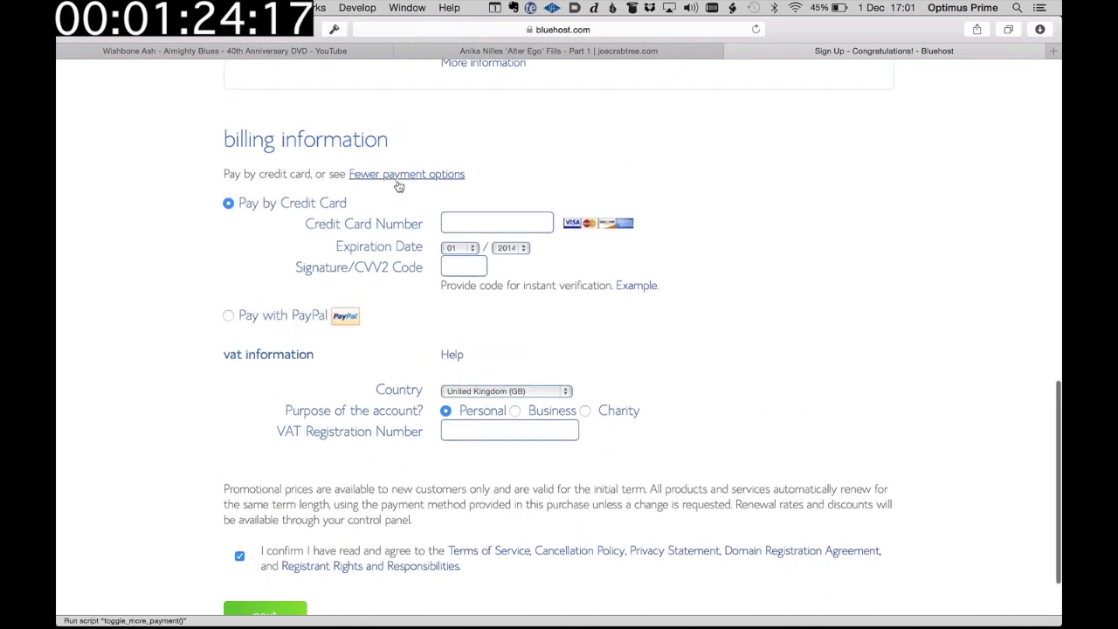
{"action": "left_click", "coordinate": [290, 317]}
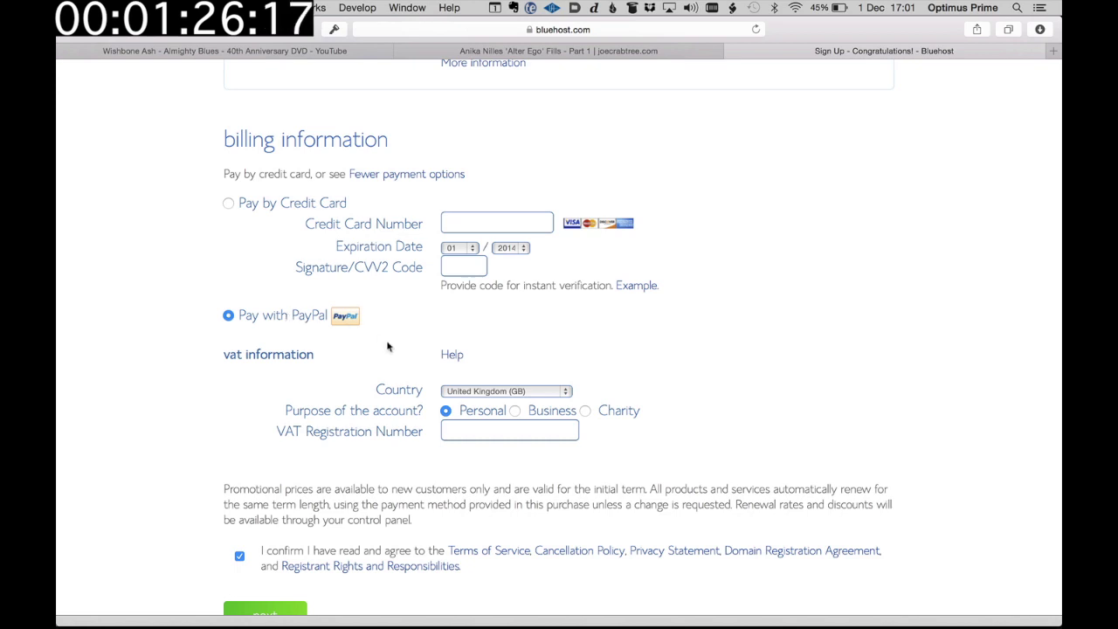
Set VAT details to Business, no VAT number, Media / publishing, and submit the order
{"action": "scroll", "coordinate": [350, 319], "scroll_direction": "down", "scroll_amount": 2}
{"action": "left_click", "coordinate": [514, 324]}
{"action": "scroll", "coordinate": [455, 358], "scroll_direction": "down", "scroll_amount": 1}
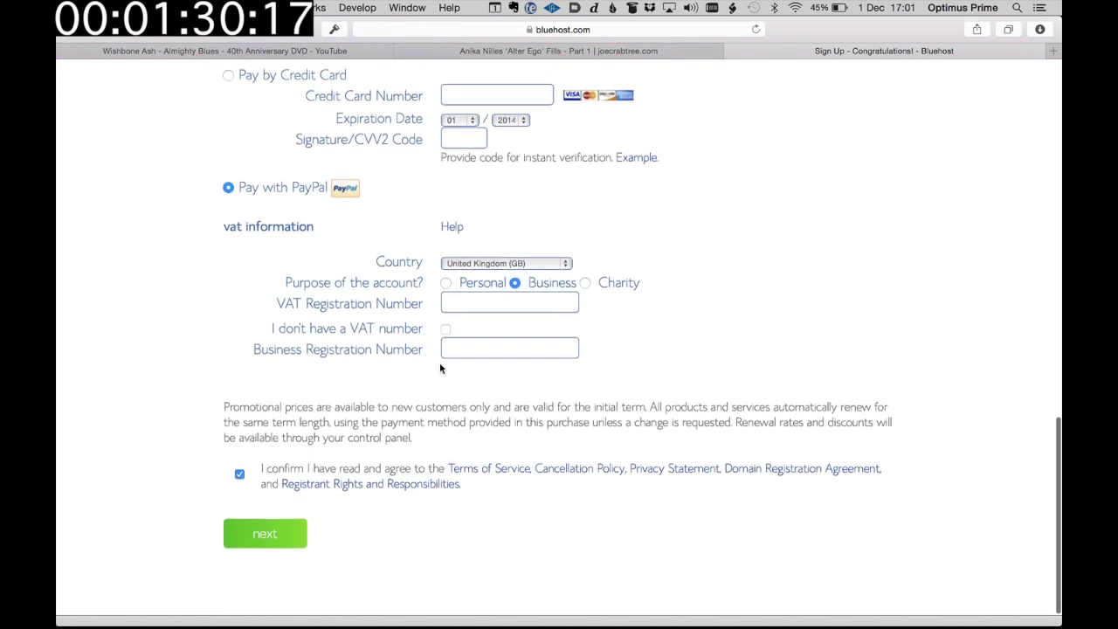
{"action": "left_click", "coordinate": [445, 329]}
{"action": "scroll", "coordinate": [406, 357], "scroll_direction": "down", "scroll_amount": 1}
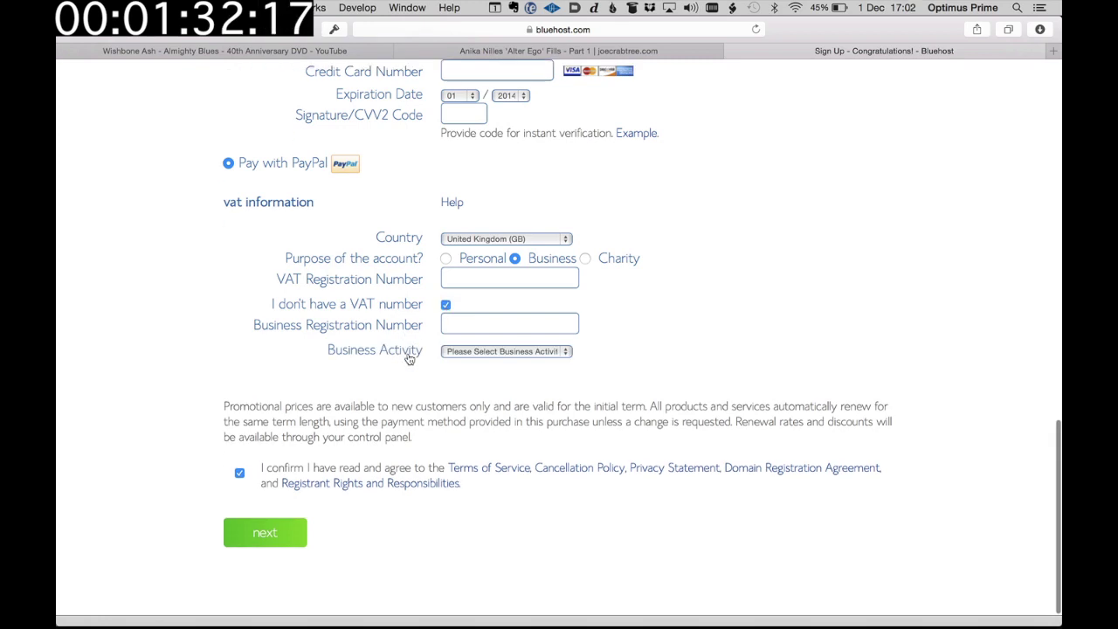
{"action": "left_click", "coordinate": [450, 352]}
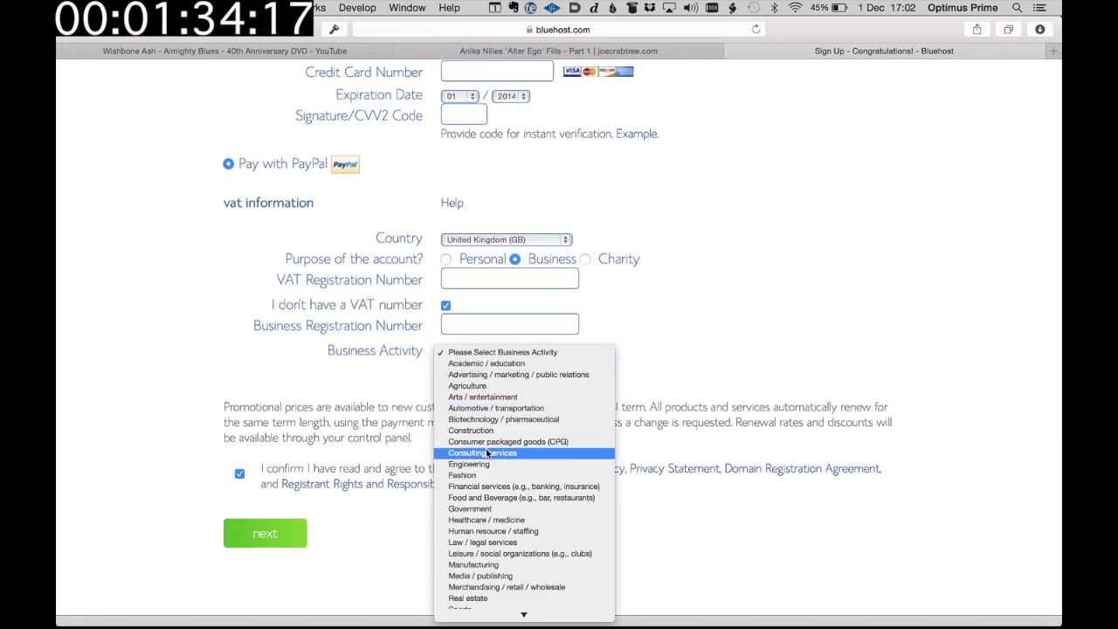
{"action": "scroll", "coordinate": [486, 448], "scroll_direction": "down", "scroll_amount": 1}
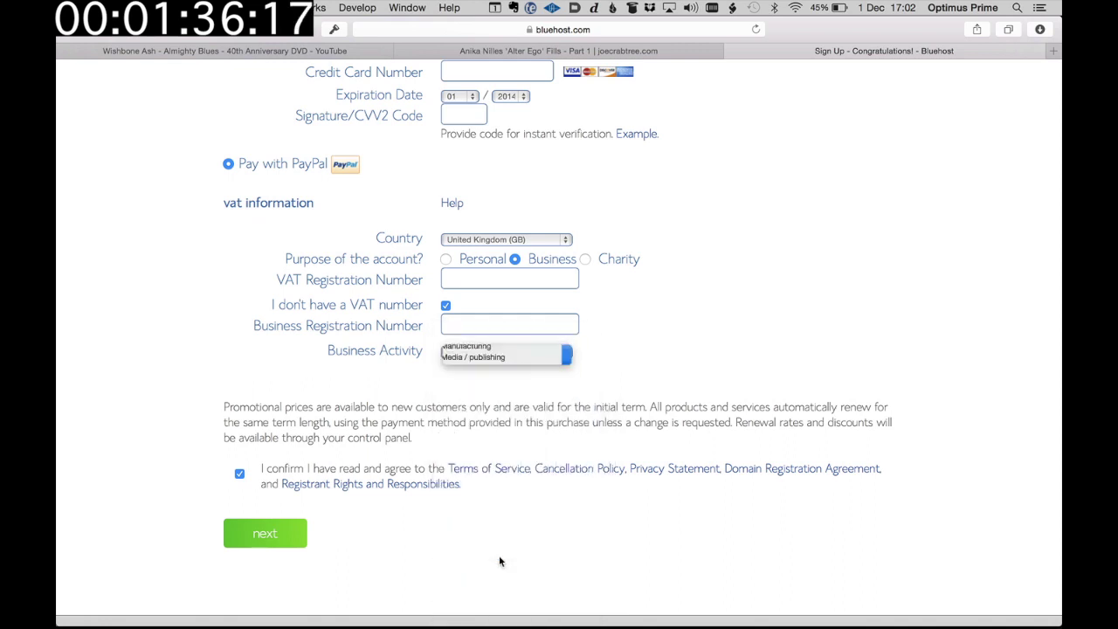
{"action": "left_click", "coordinate": [264, 536]}
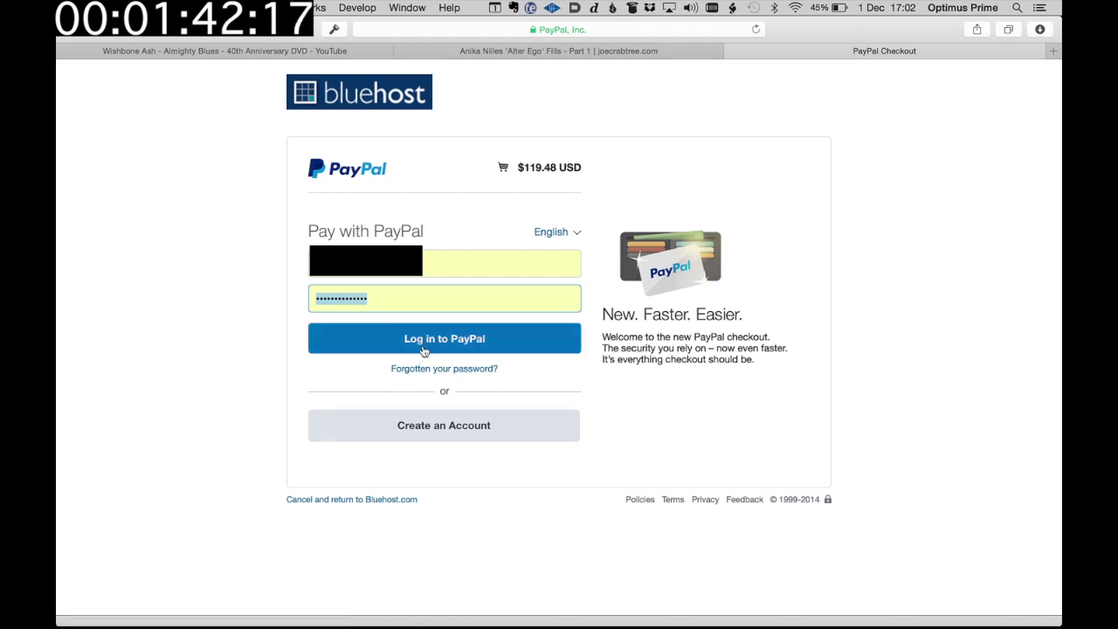
Log in to PayPal and approve the $119.48 payment to Bluehost
{"action": "left_click", "coordinate": [425, 348]}
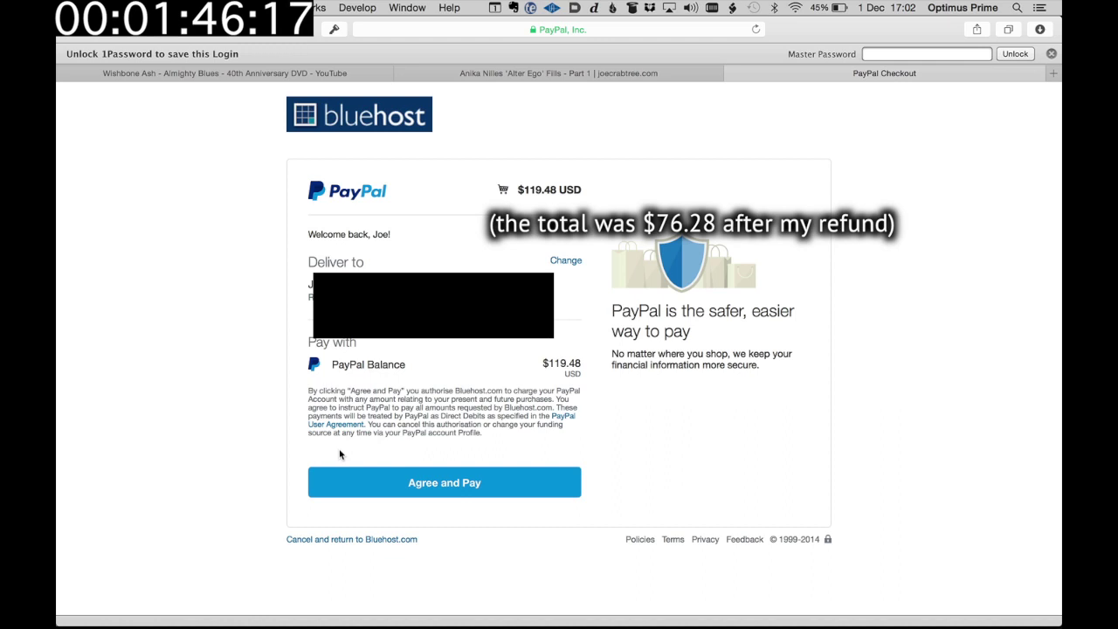
{"action": "left_click", "coordinate": [379, 471]}
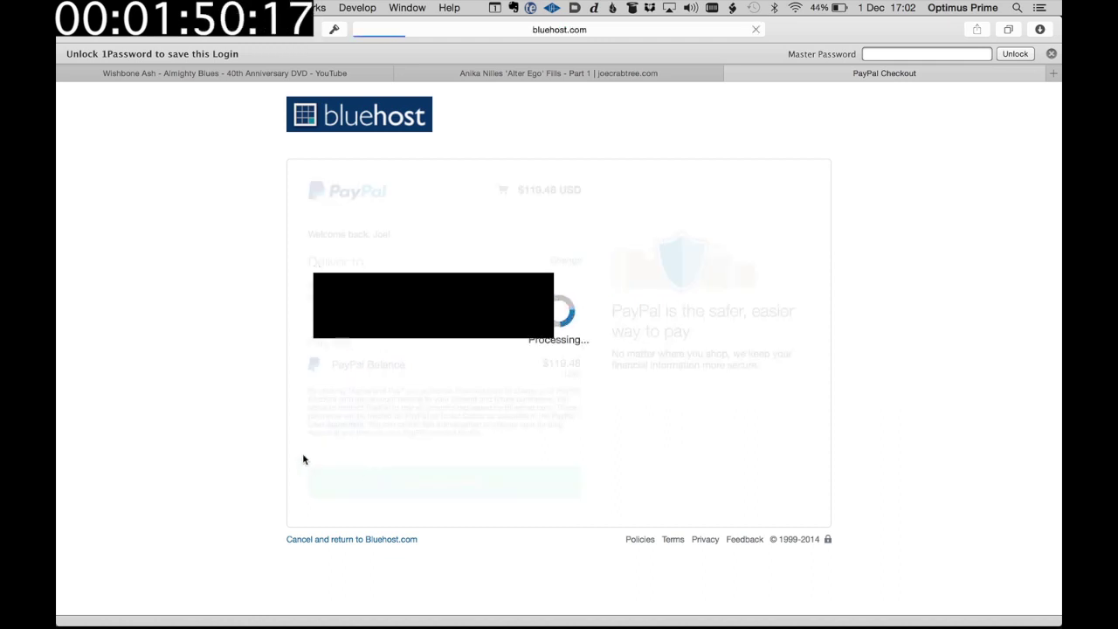
{"action": "scroll", "coordinate": [220, 286], "scroll_direction": "down", "scroll_amount": 10}
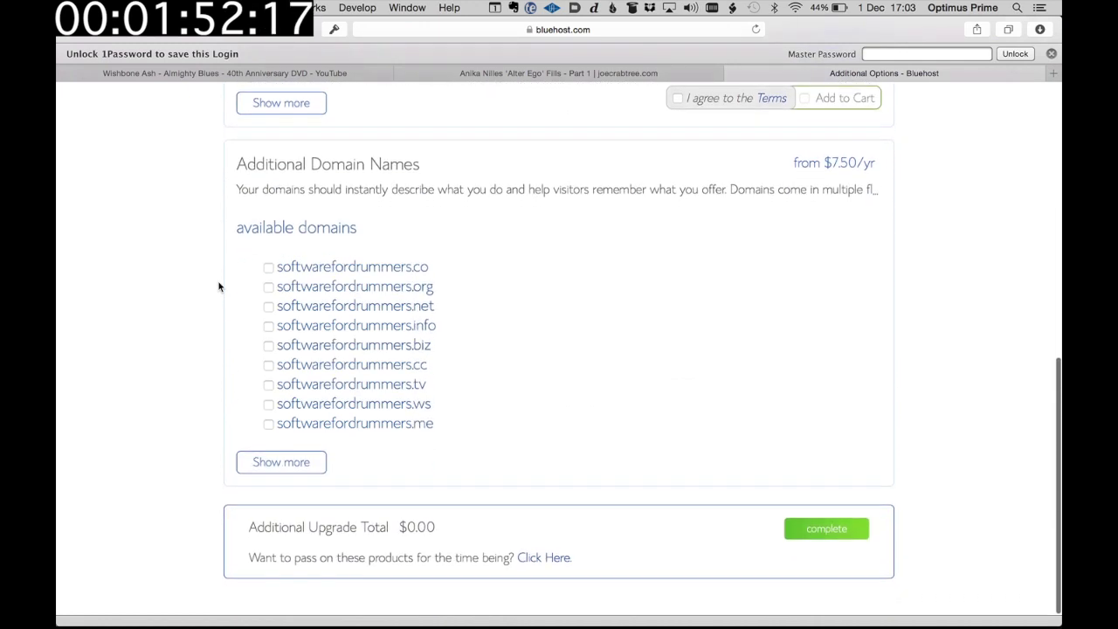
Finish sign-up without upgrades, set a suggested strong password, and log in to the control panel
{"action": "left_click", "coordinate": [819, 534]}
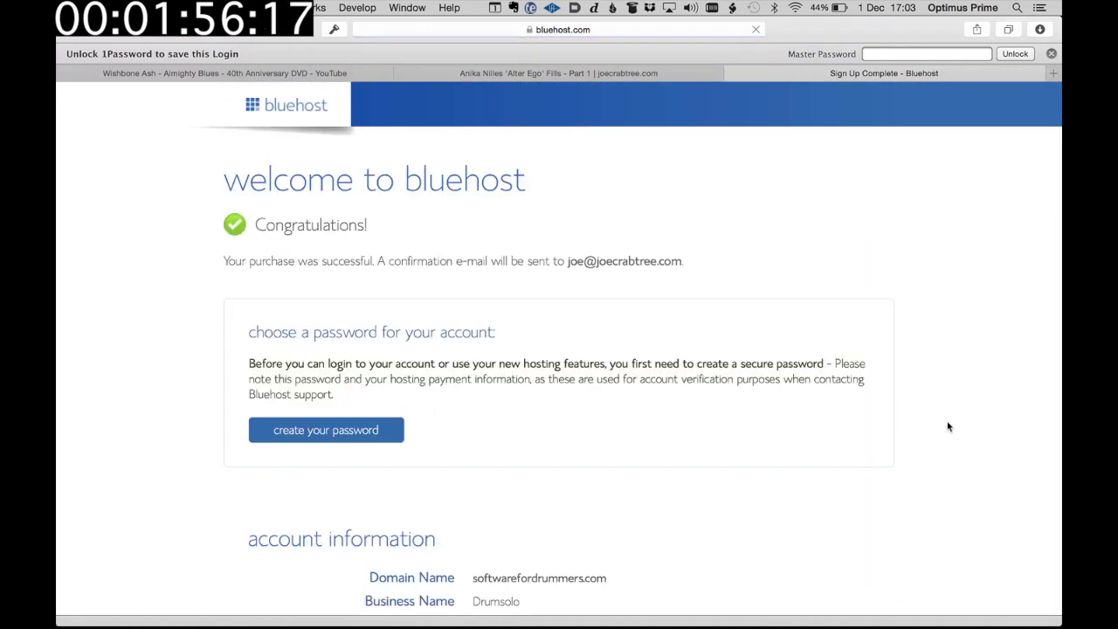
{"action": "scroll", "coordinate": [949, 426], "scroll_direction": "down", "scroll_amount": 2}
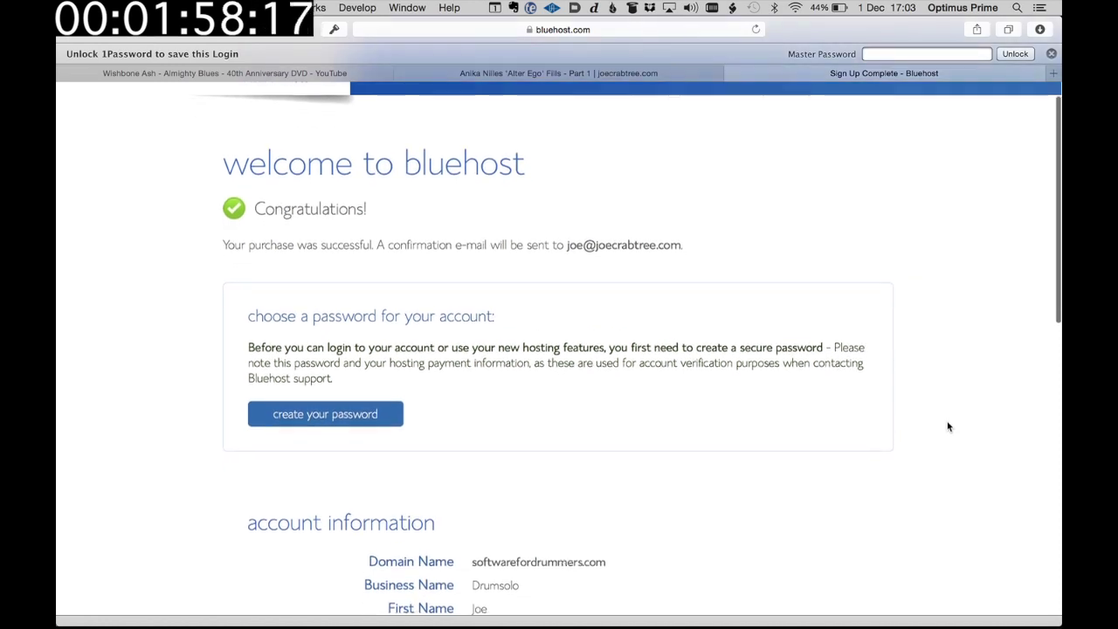
{"action": "scroll", "coordinate": [754, 428], "scroll_direction": "down", "scroll_amount": 2}
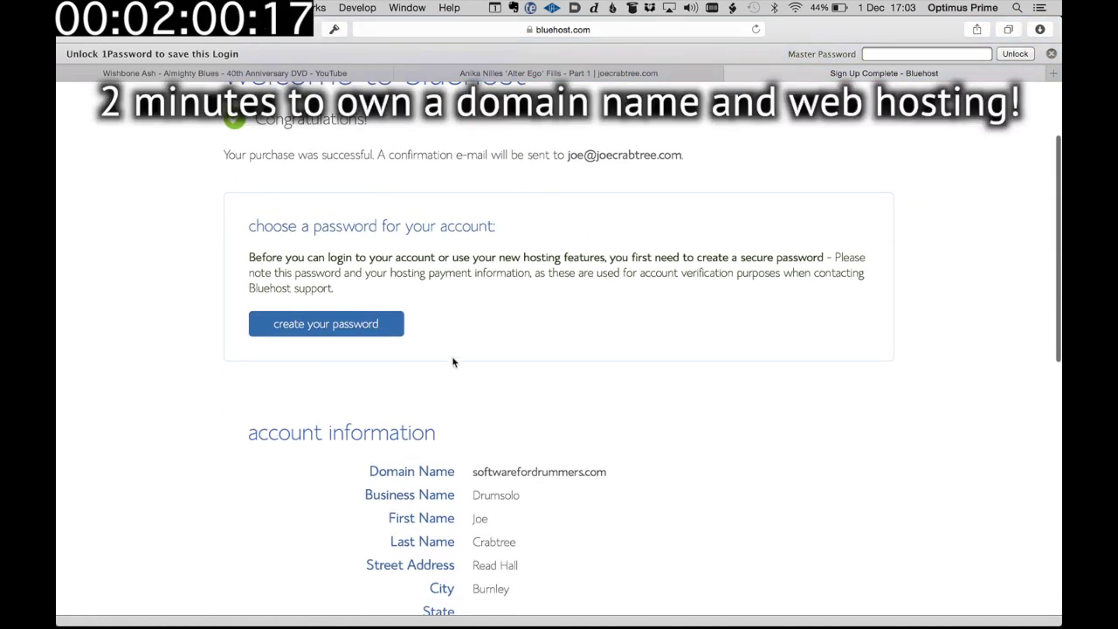
{"action": "left_click", "coordinate": [350, 335]}
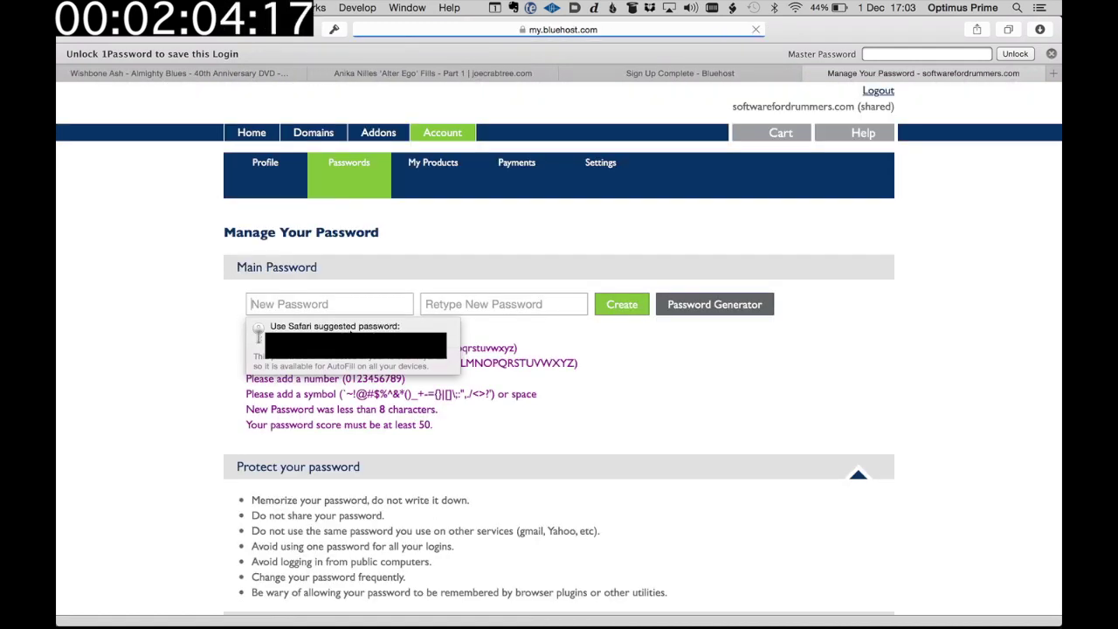
{"action": "left_click", "coordinate": [352, 308]}
{"action": "left_click", "coordinate": [414, 325]}
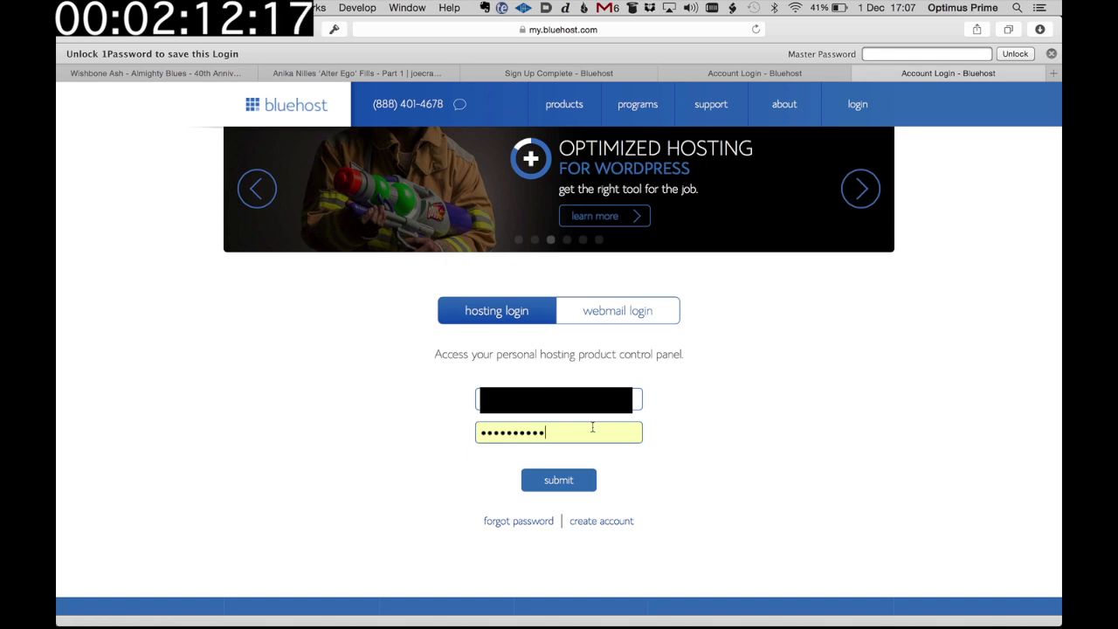
{"action": "left_click", "coordinate": [582, 488]}
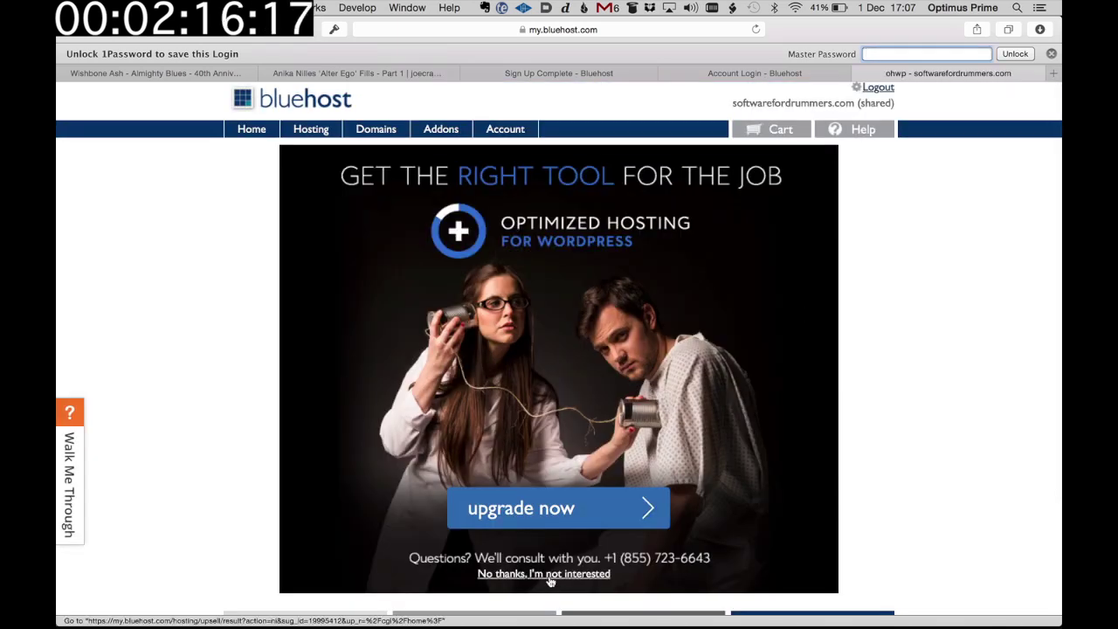
Decline the hosting upgrade offer and start the WordPress installer from the dashboard
{"action": "left_click", "coordinate": [550, 578]}
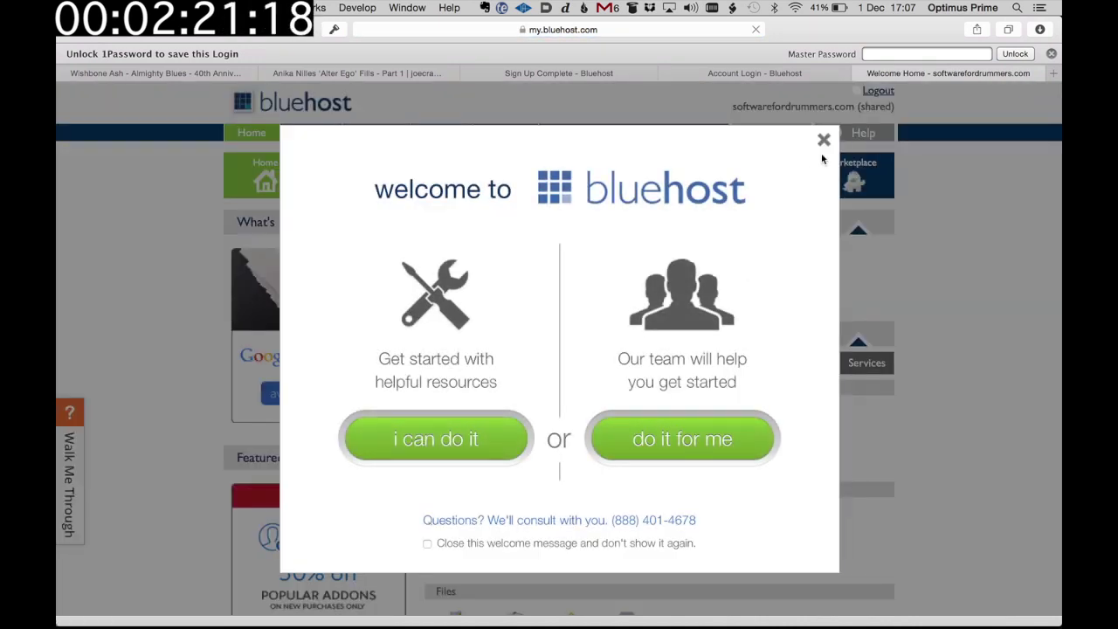
{"action": "left_click", "coordinate": [823, 140]}
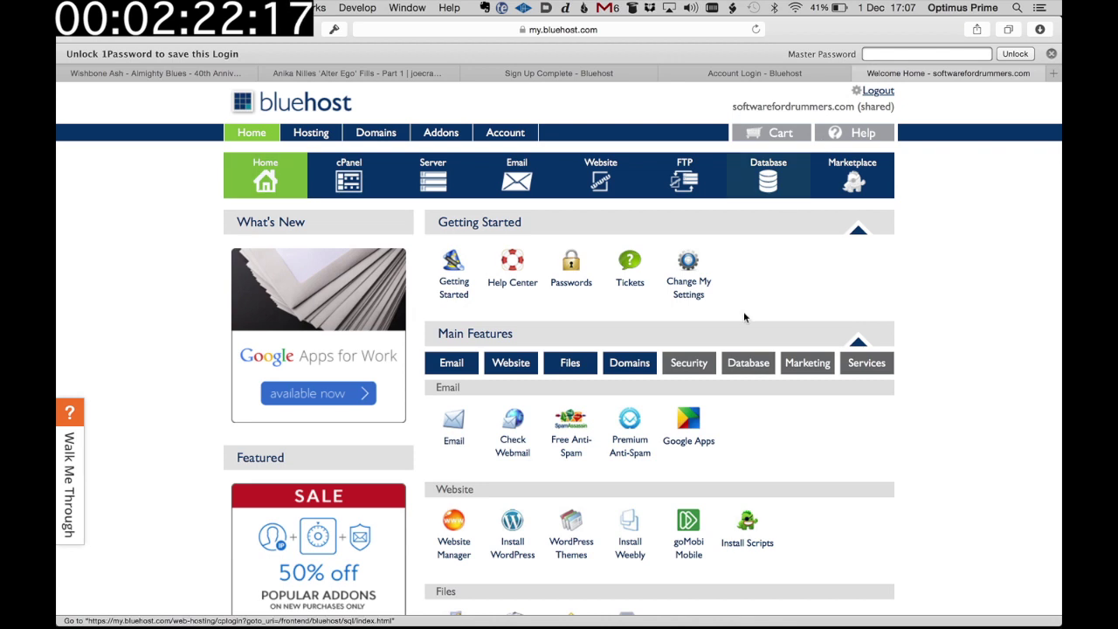
{"action": "scroll", "coordinate": [716, 406], "scroll_direction": "down", "scroll_amount": 3}
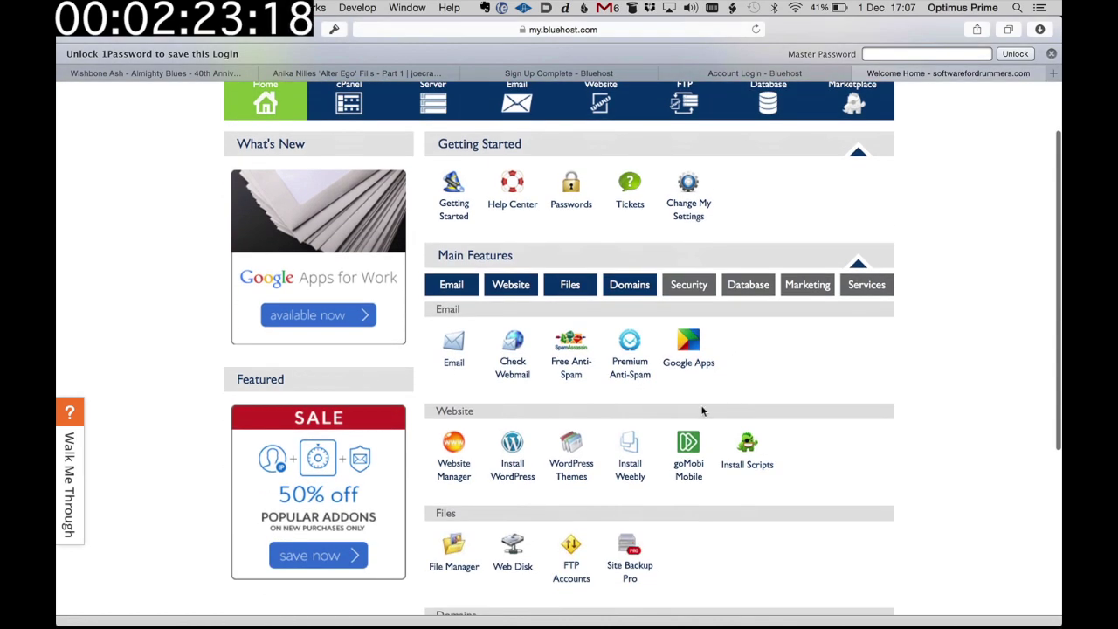
{"action": "left_click", "coordinate": [514, 466]}
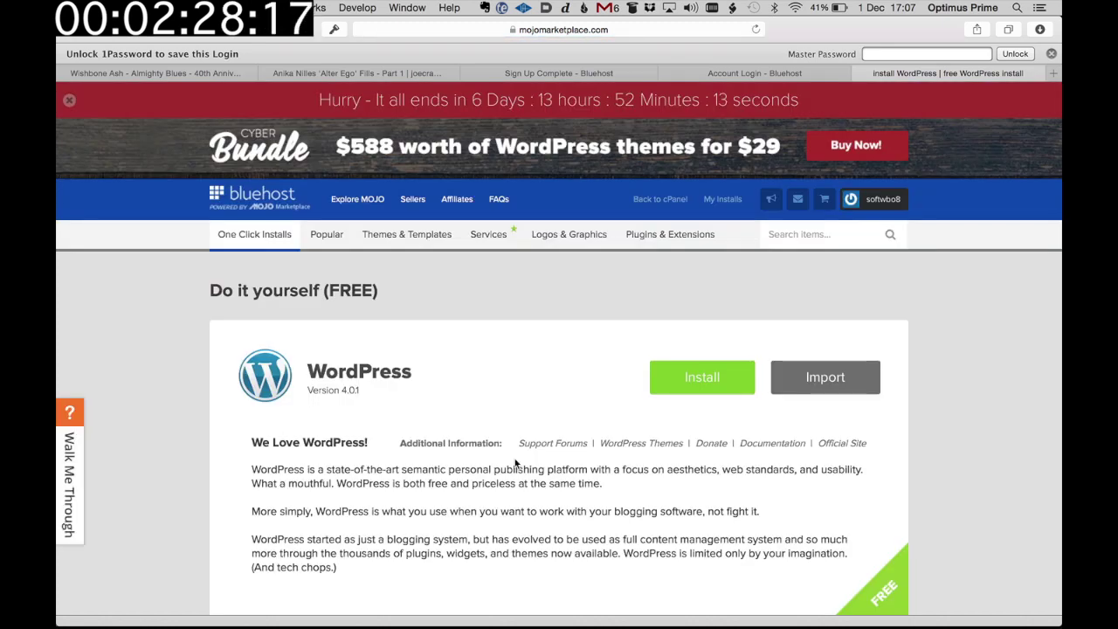
Begin the free WordPress install on softwarefordrummers.com with advanced options shown
{"action": "scroll", "coordinate": [515, 463], "scroll_direction": "down", "scroll_amount": 2}
{"action": "left_click", "coordinate": [701, 261]}
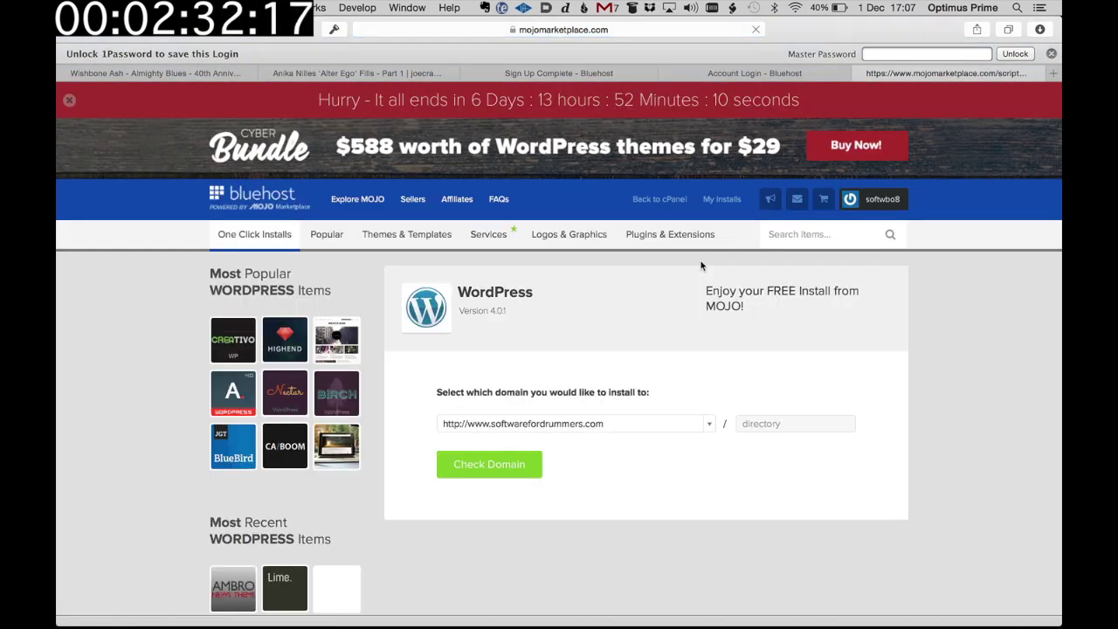
{"action": "left_click", "coordinate": [519, 465]}
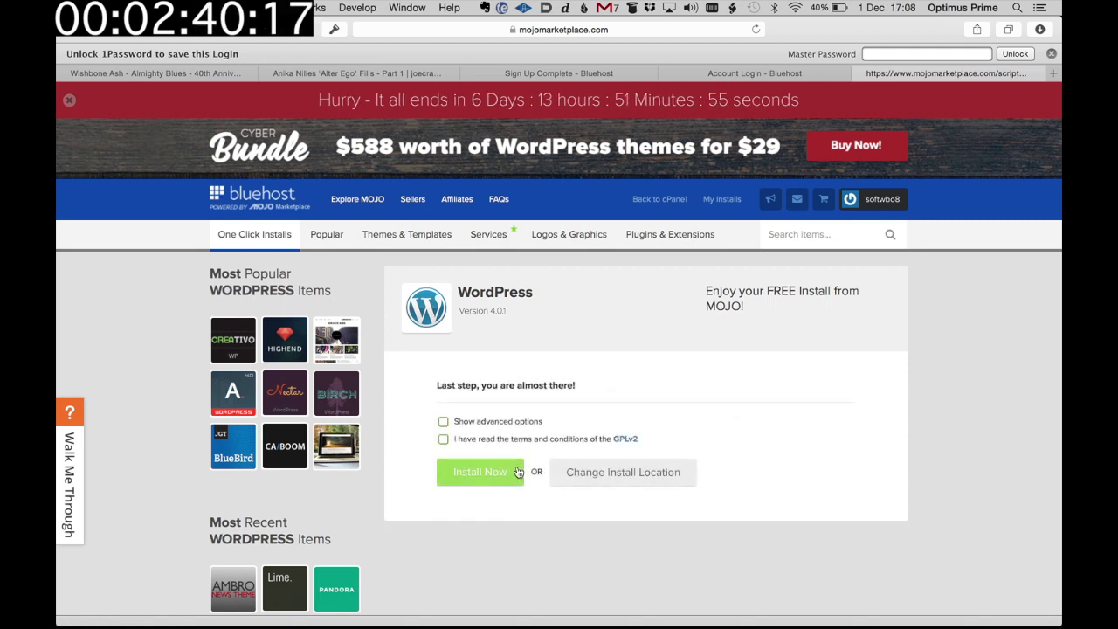
{"action": "left_click", "coordinate": [443, 421]}
Name the site 'Software For Drummers', accept the GPLv2 terms and install WordPress
{"action": "scroll", "coordinate": [445, 419], "scroll_direction": "down", "scroll_amount": 3}
{"action": "left_click", "coordinate": [505, 347]}
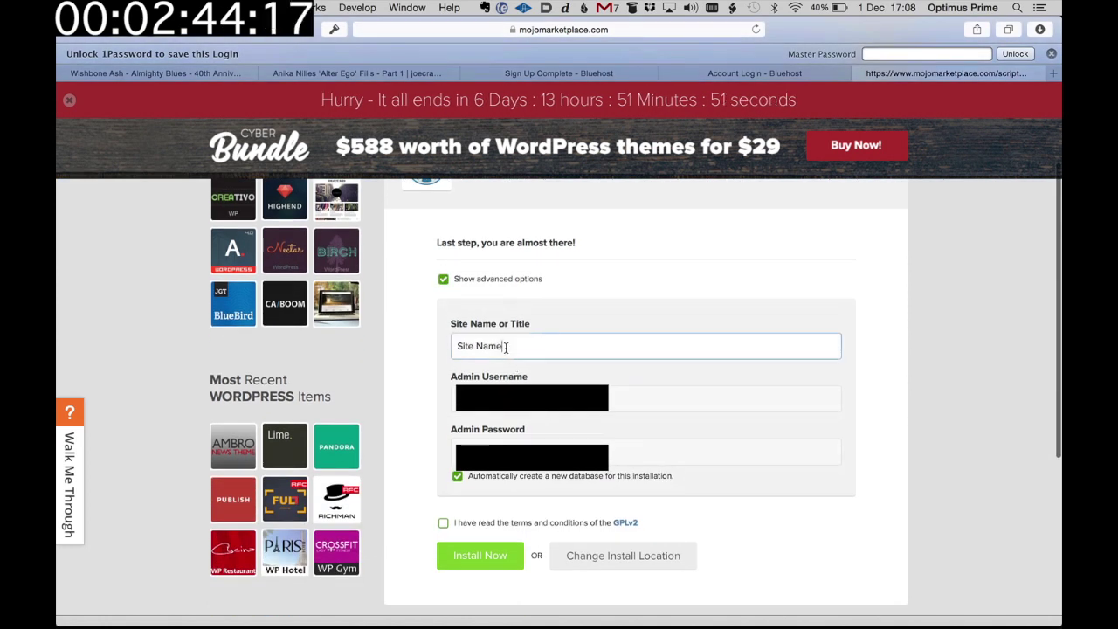
{"action": "triple_click", "coordinate": [505, 347]}
{"action": "type", "text": "Software For Drummers"}
{"action": "key", "text": "Tab"}
{"action": "key", "text": "Tab"}
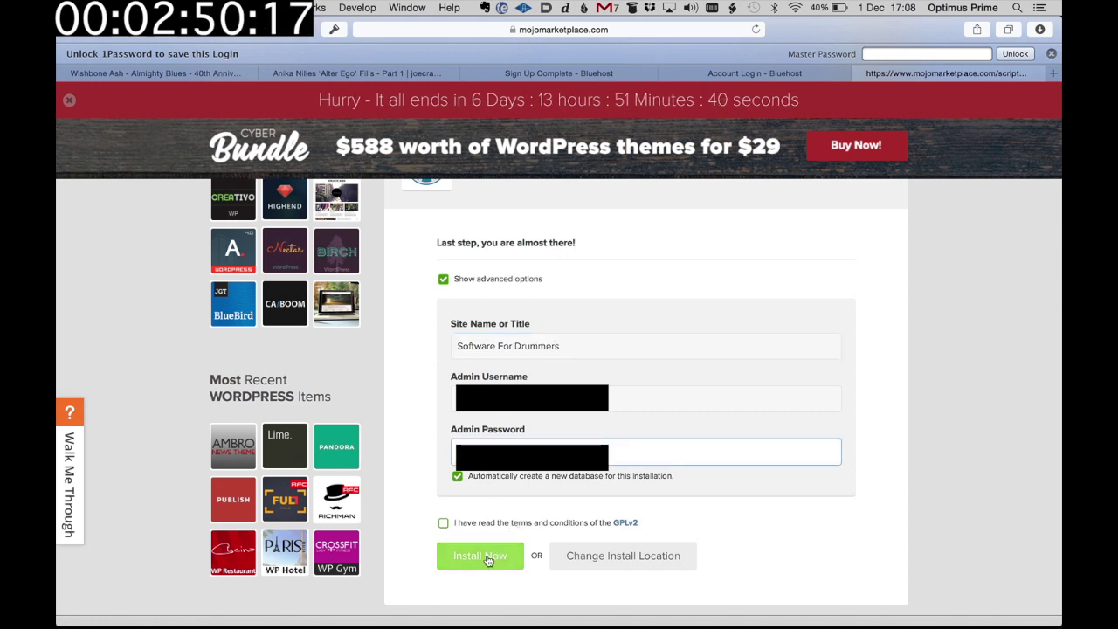
{"action": "left_click", "coordinate": [443, 522]}
{"action": "left_click", "coordinate": [473, 552]}
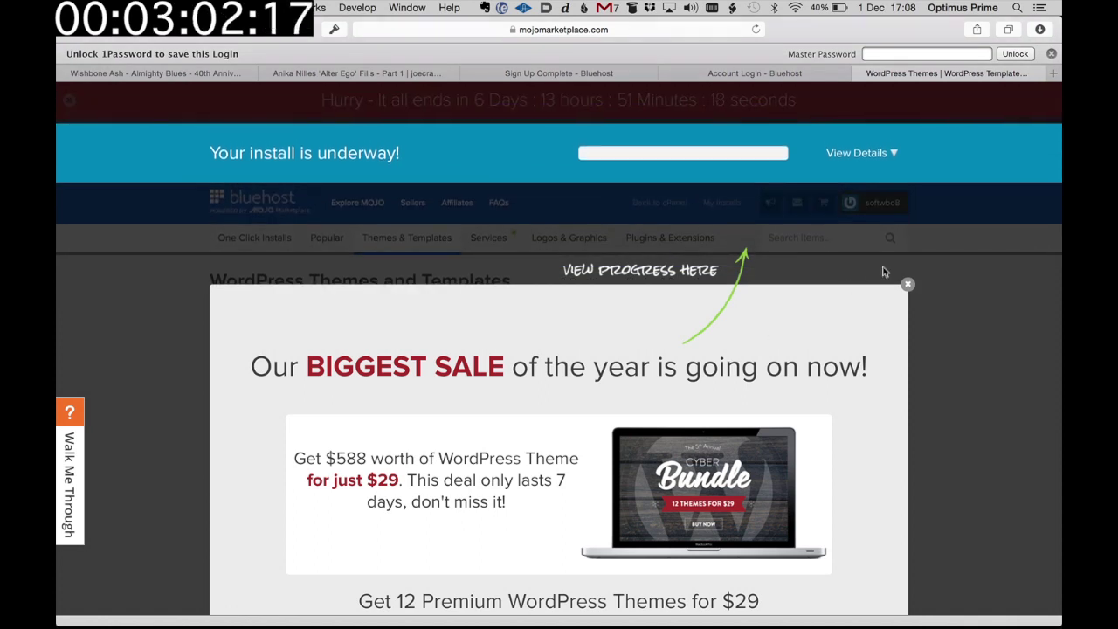
Dismiss the sale banners and the install-complete notice
{"action": "left_click", "coordinate": [908, 284]}
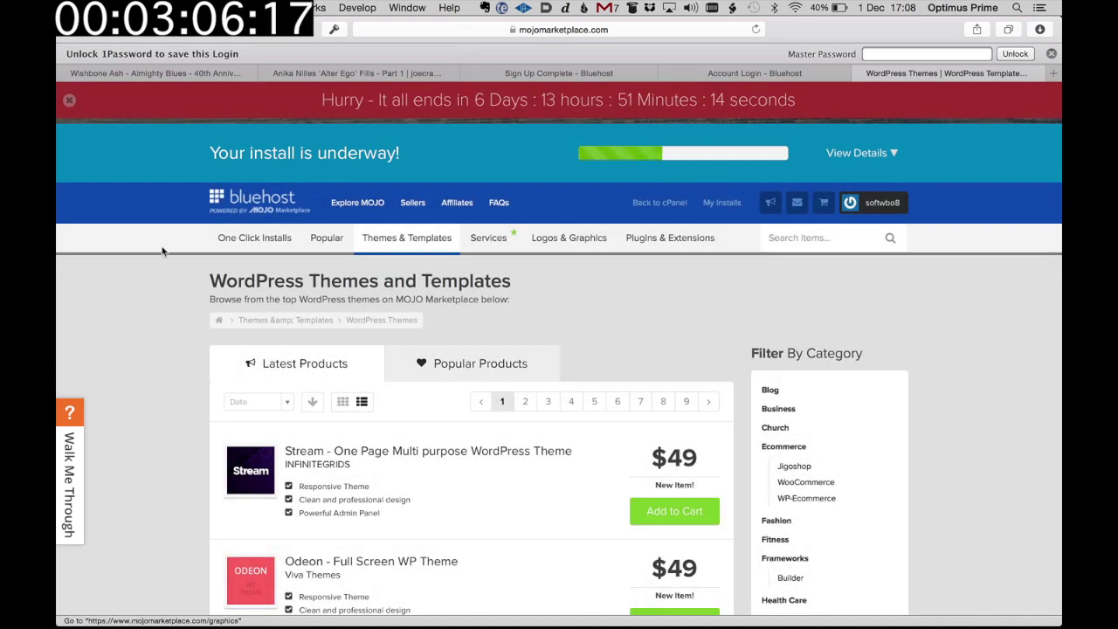
{"action": "left_click", "coordinate": [69, 99]}
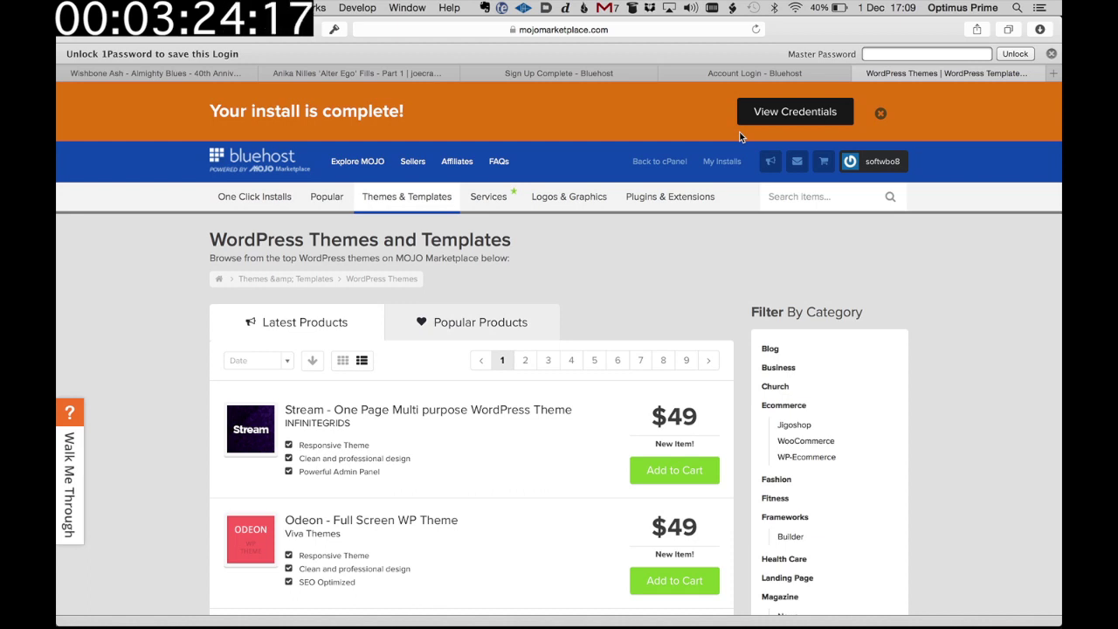
{"action": "left_click", "coordinate": [881, 114]}
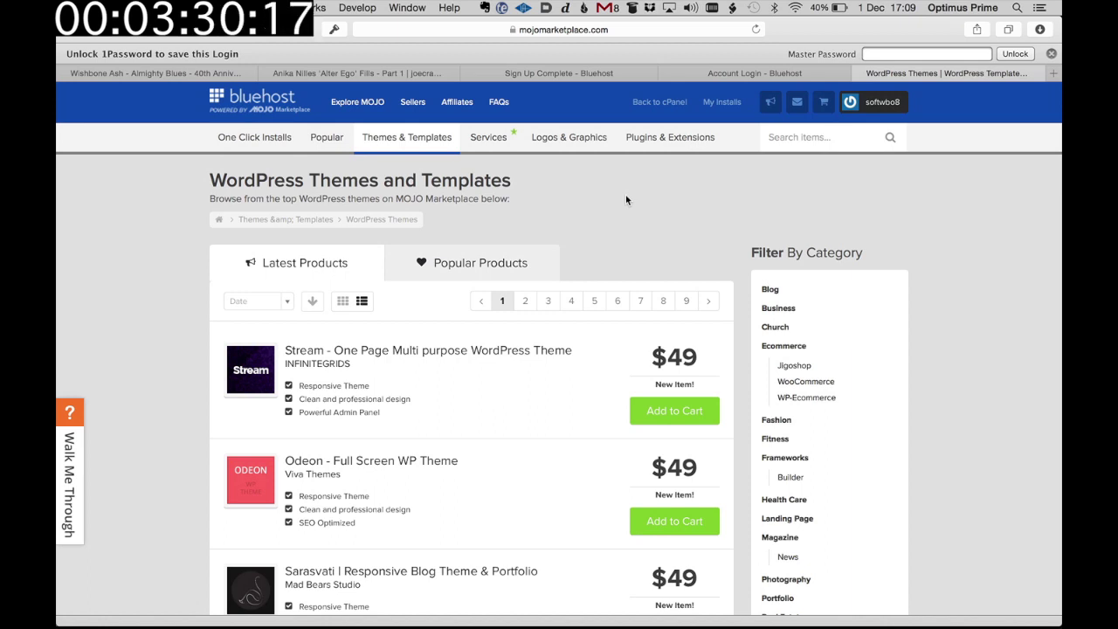
Load softwarefordrummers.com in a new Safari tab
{"action": "key", "text": "super+t"}
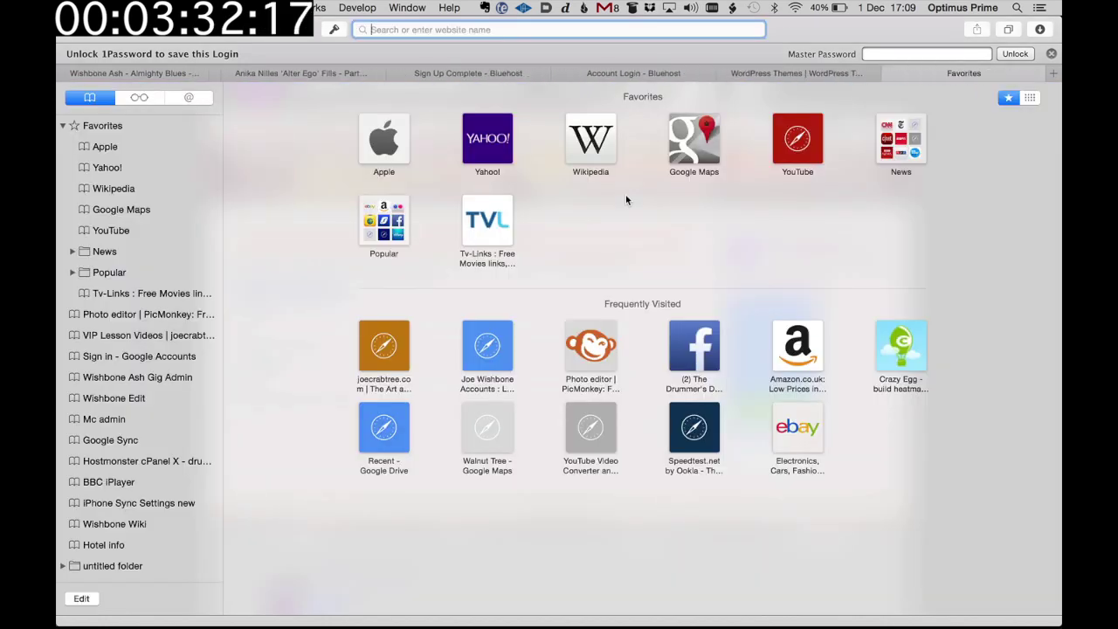
{"action": "type", "text": "softwa"}
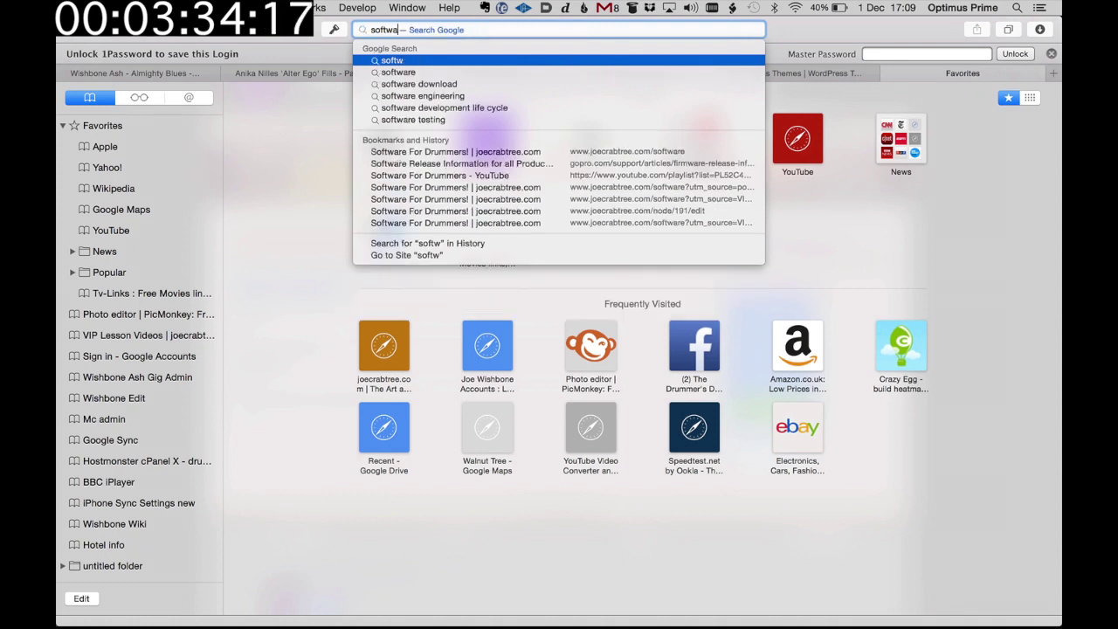
{"action": "type", "text": "refordrummers."}
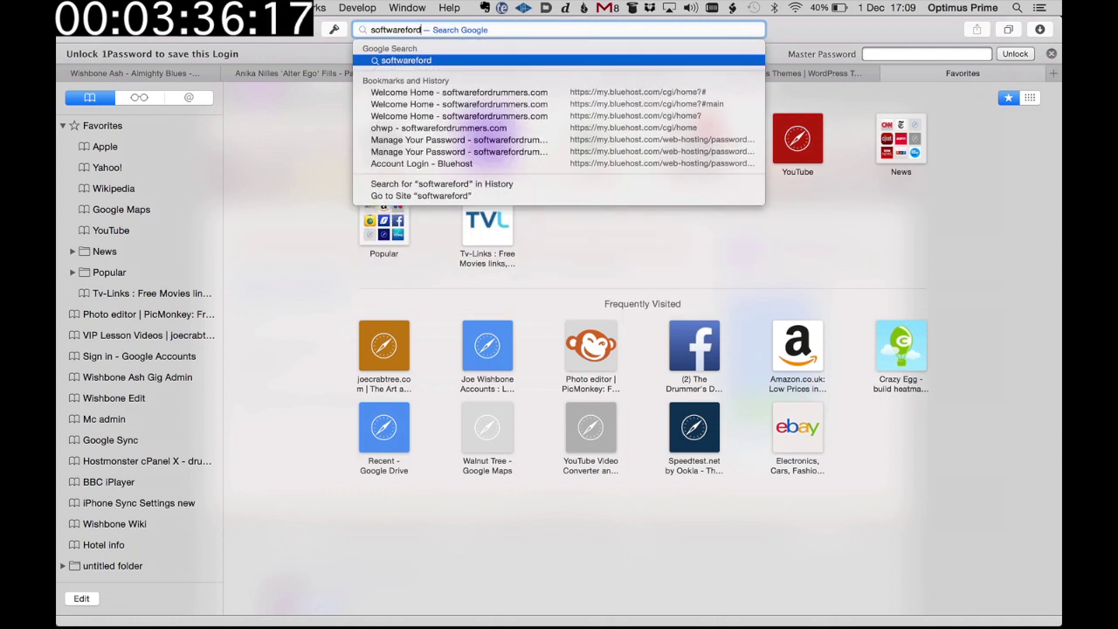
{"action": "type", "text": "com"}
{"action": "key", "text": "Return"}
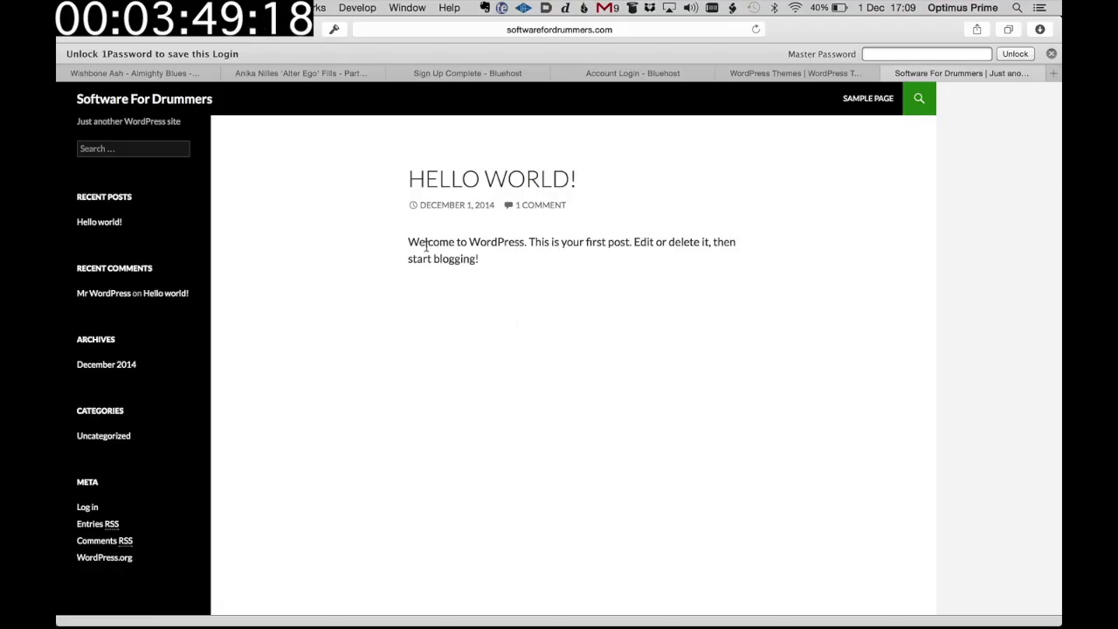
Log in to the WordPress admin with the account password, declining Safari's password save
{"action": "scroll", "coordinate": [312, 327], "scroll_direction": "down", "scroll_amount": 3}
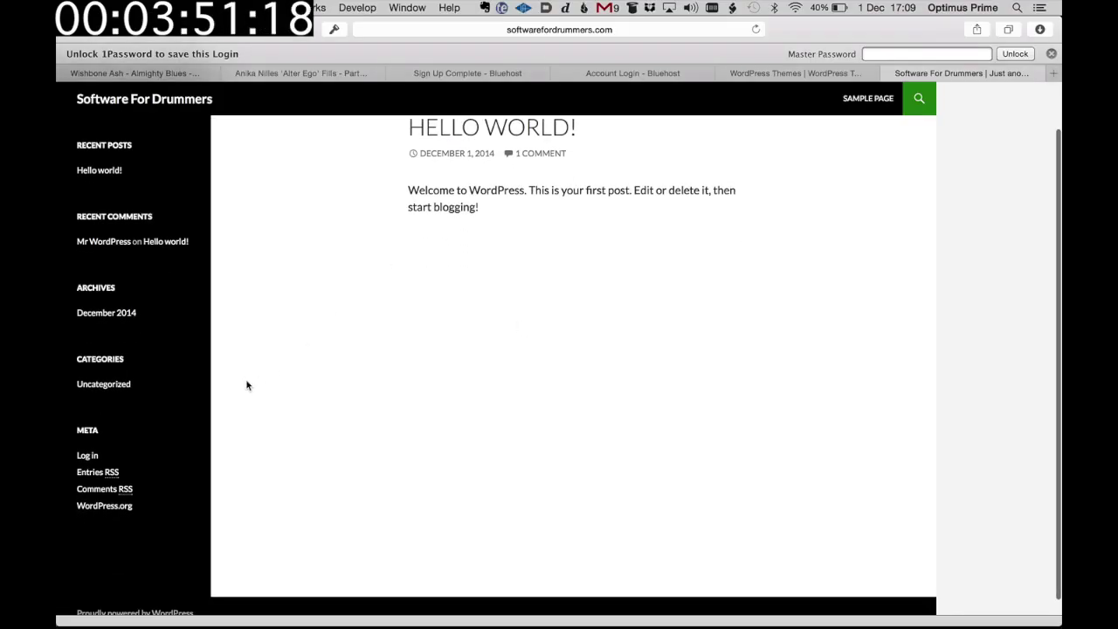
{"action": "left_click", "coordinate": [88, 457]}
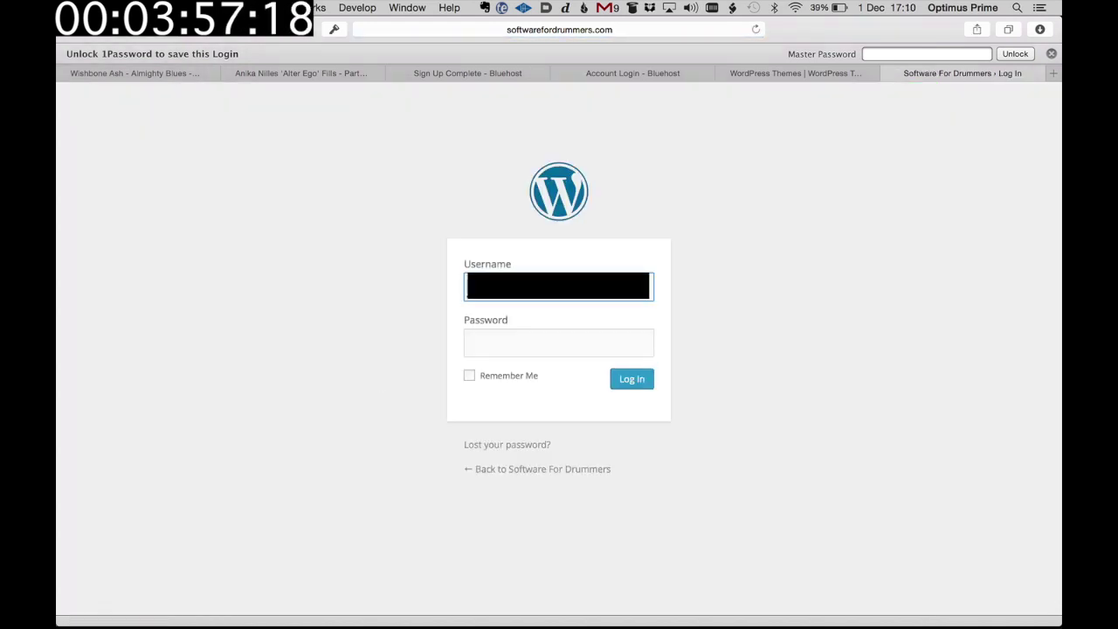
{"action": "left_click", "coordinate": [559, 342]}
{"action": "type", "text": "•••••••"}
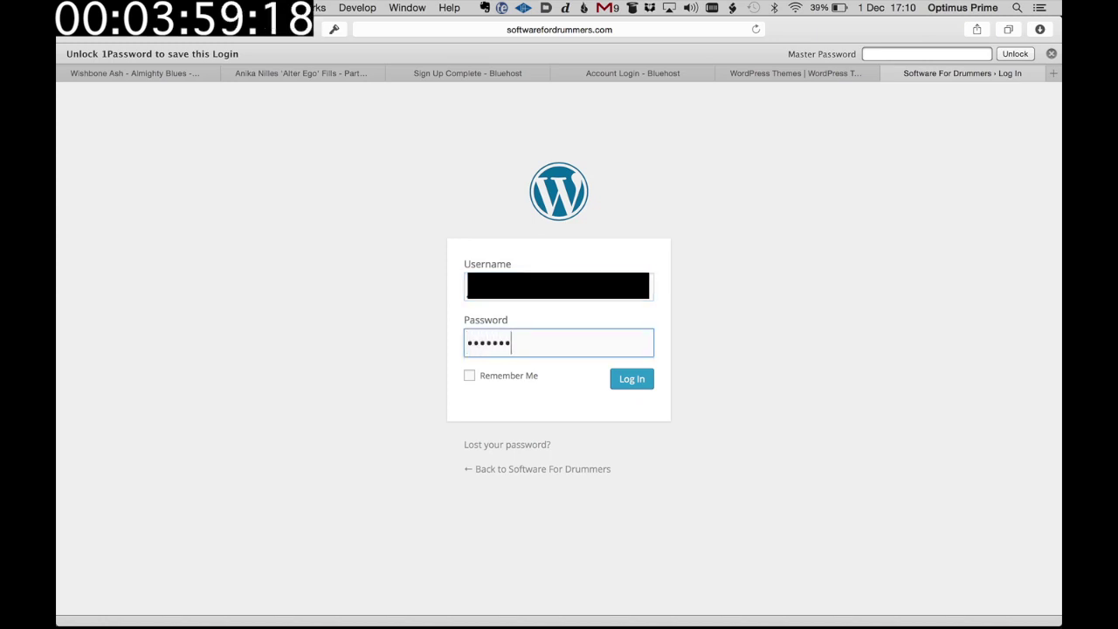
{"action": "type", "text": "•"}
{"action": "left_click", "coordinate": [636, 378]}
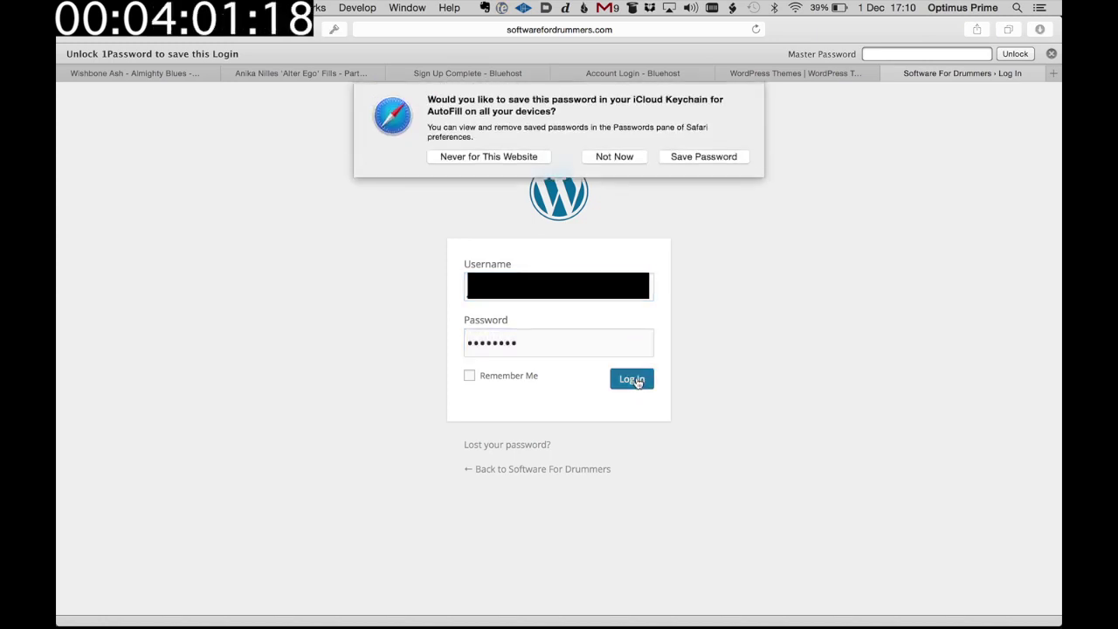
{"action": "left_click", "coordinate": [623, 157]}
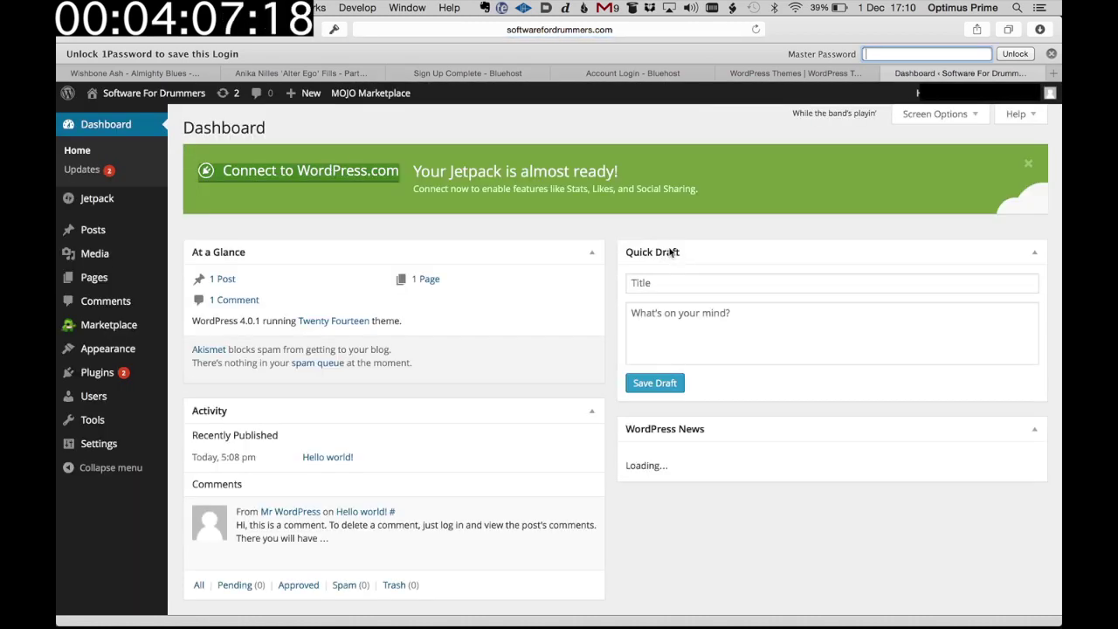
Dismiss the Jetpack prompt and open the Hello world! post from the Posts list
{"action": "left_click", "coordinate": [1028, 164]}
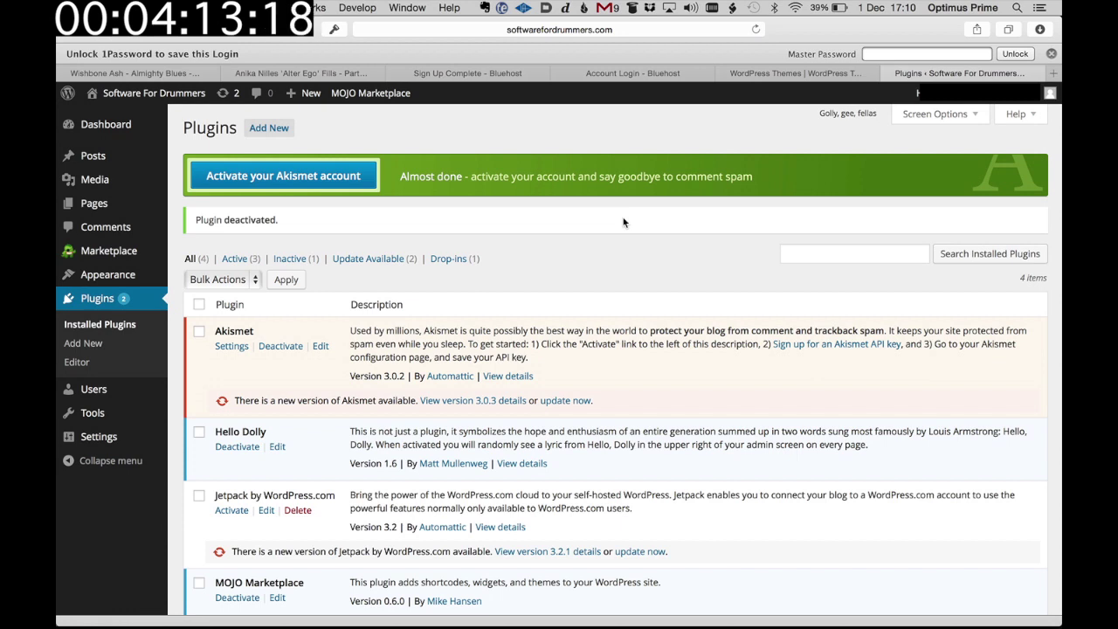
{"action": "scroll", "coordinate": [623, 221], "scroll_direction": "down", "scroll_amount": 2}
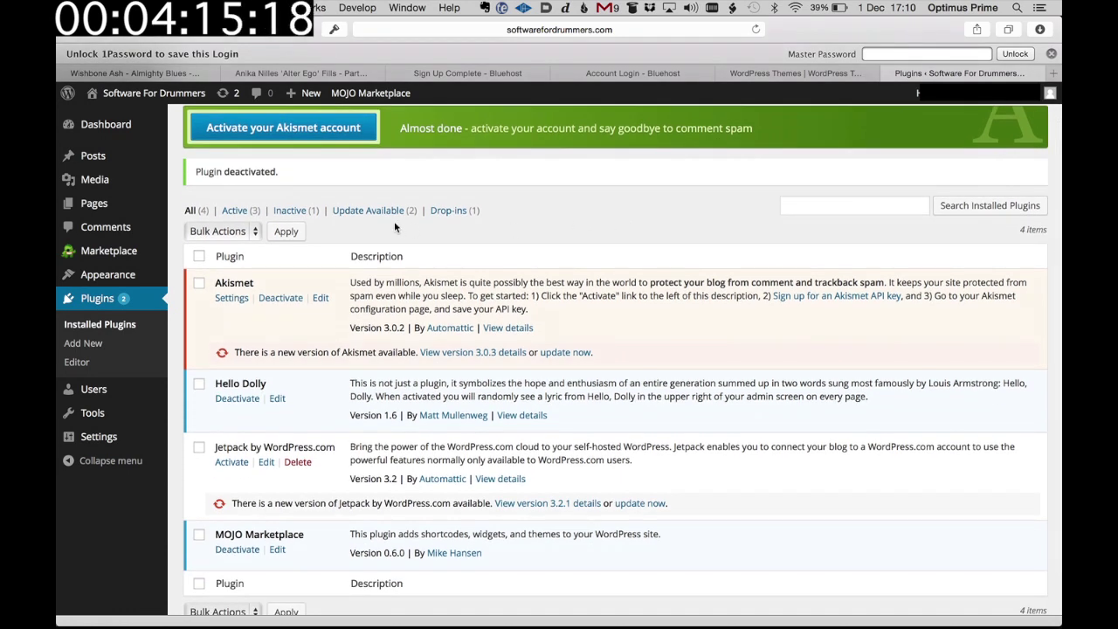
{"action": "left_click", "coordinate": [119, 159]}
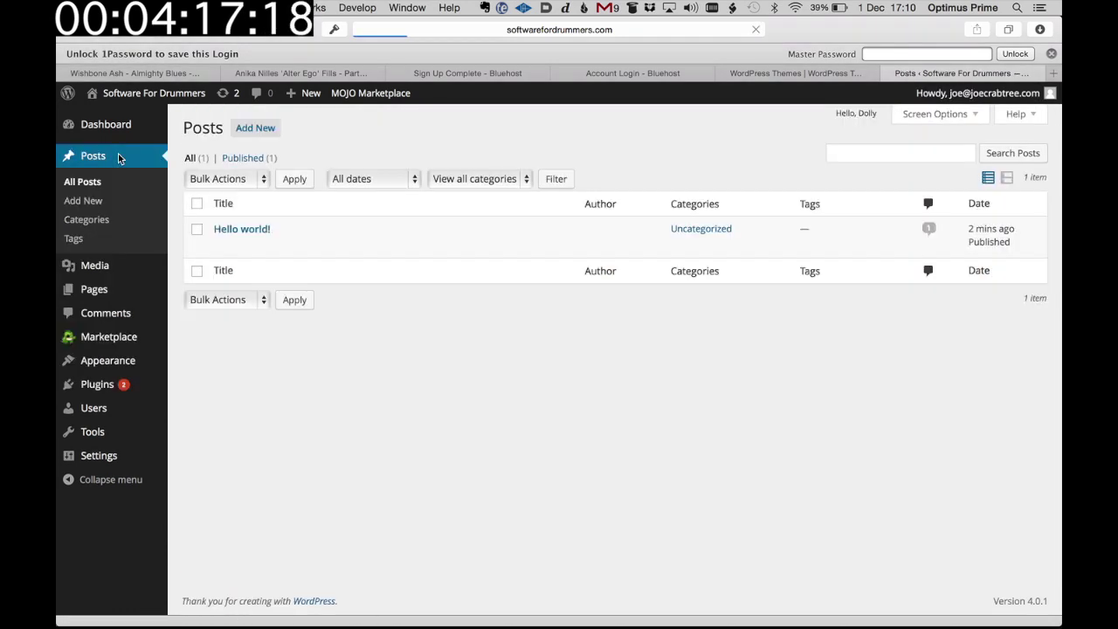
{"action": "left_click", "coordinate": [241, 230]}
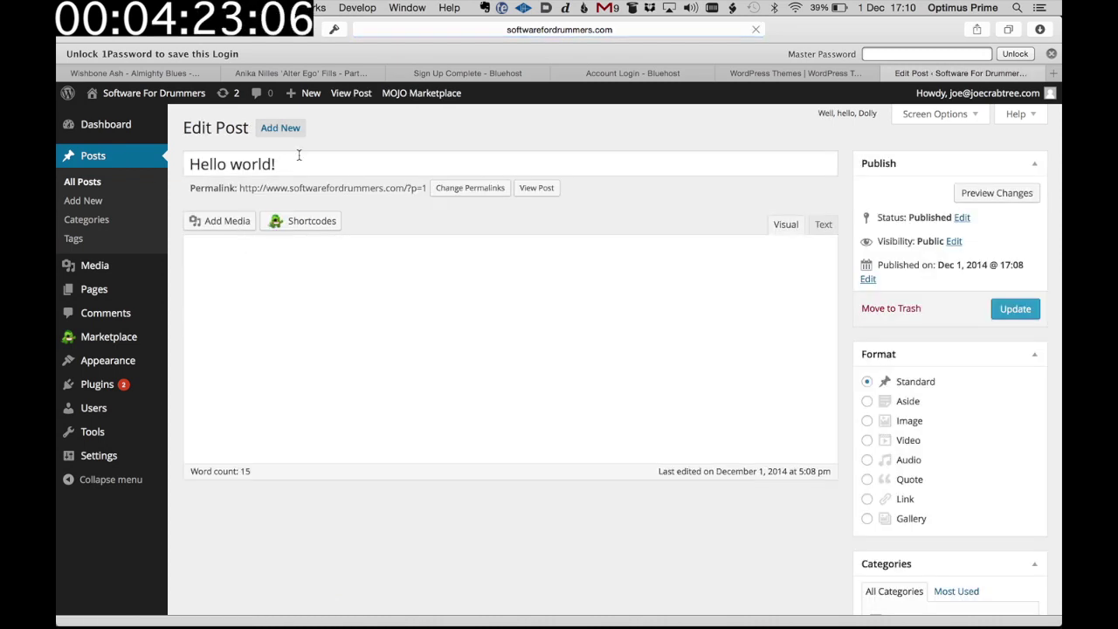
Replace the post title with 'Welcome to Software For Drummers' and the body with 'This is my first post.'
{"action": "triple_click", "coordinate": [299, 155]}
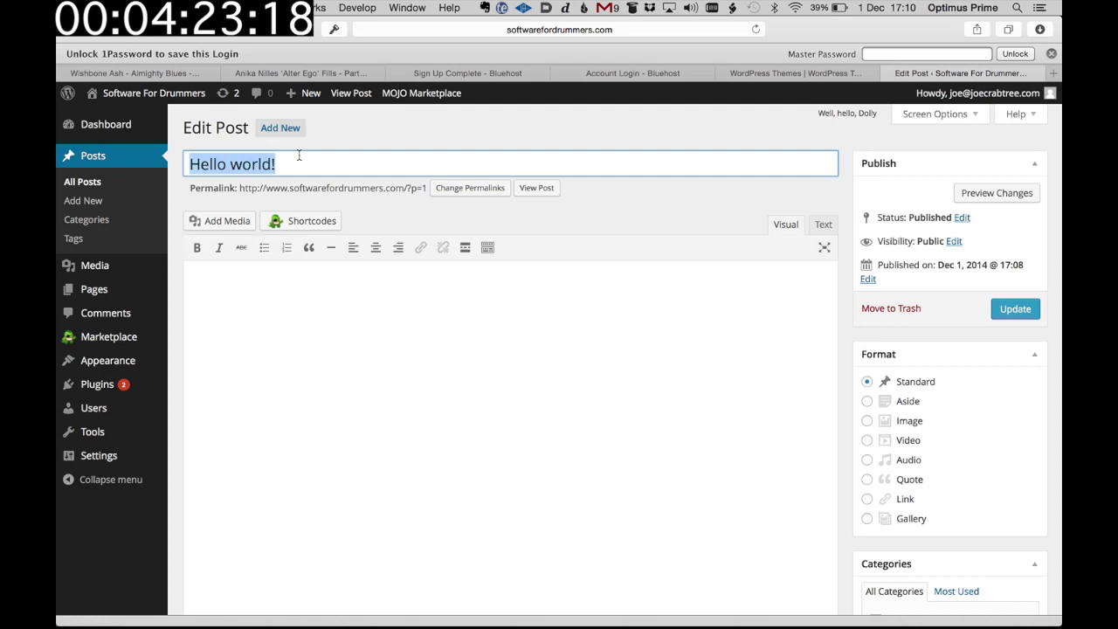
{"action": "type", "text": "Weo"}
{"action": "key", "text": "BackSpace"}
{"action": "type", "text": "lcome to Software For Drummers"}
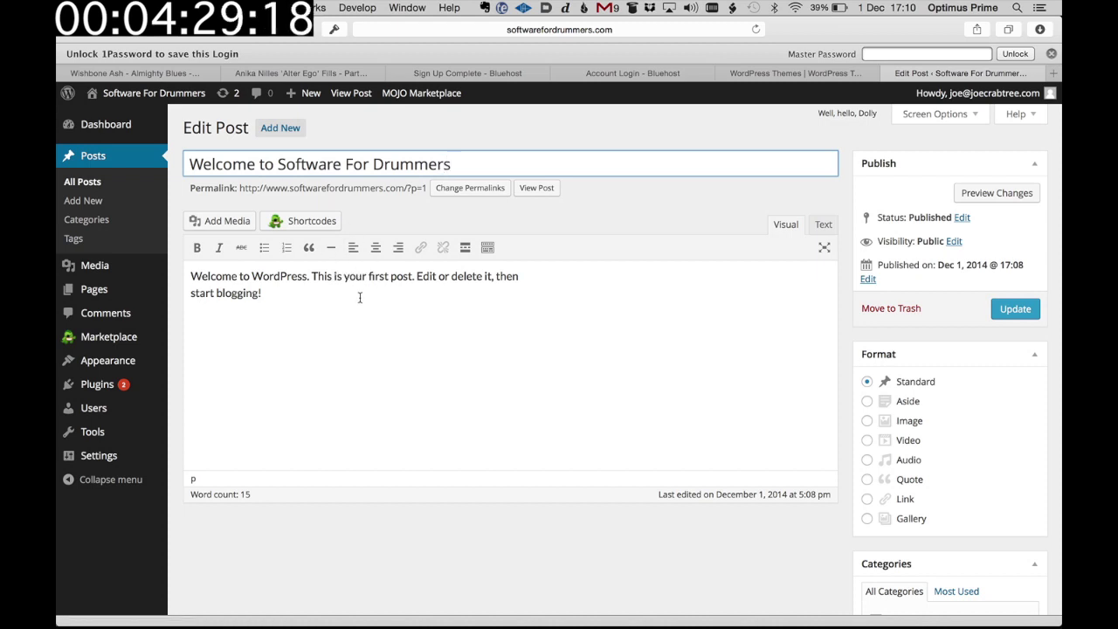
{"action": "triple_click", "coordinate": [359, 298]}
{"action": "type", "text": "This is my first post."}
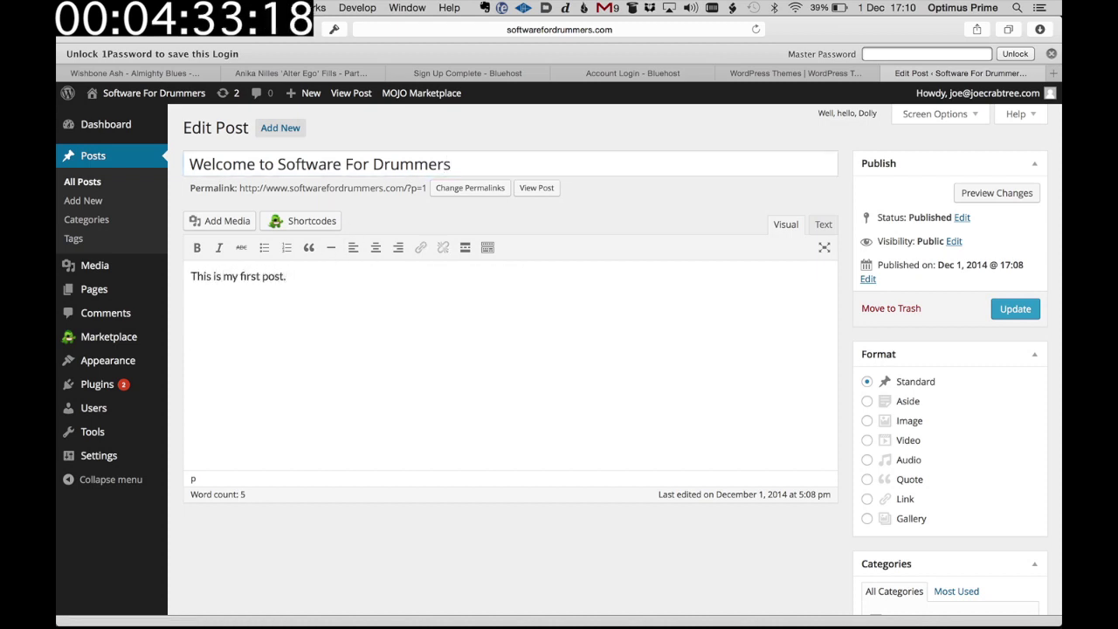
Upload octopusequencer-banner.jpg from the computer and insert it into the post body
{"action": "left_click", "coordinate": [234, 221]}
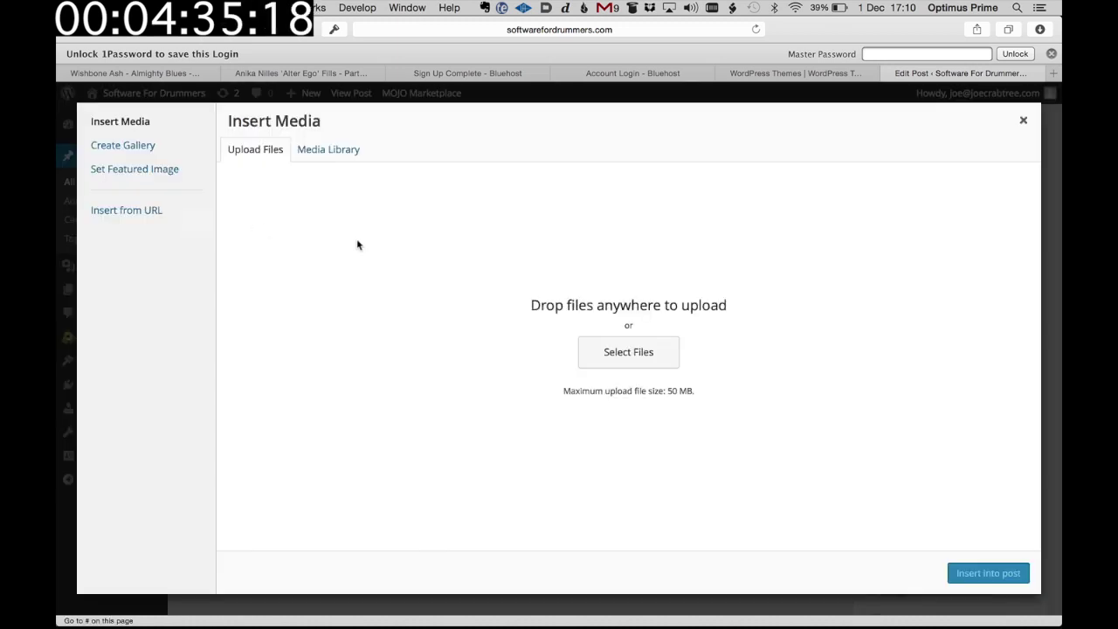
{"action": "left_click", "coordinate": [639, 353]}
{"action": "key", "text": "Up"}
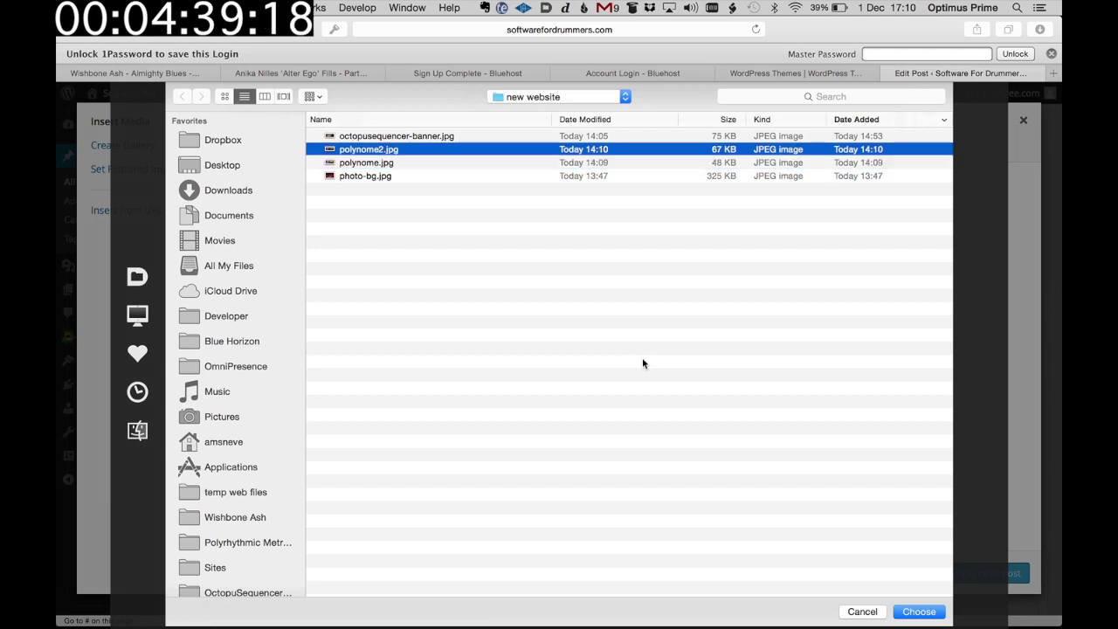
{"action": "key", "text": "Up"}
{"action": "key", "text": "Return"}
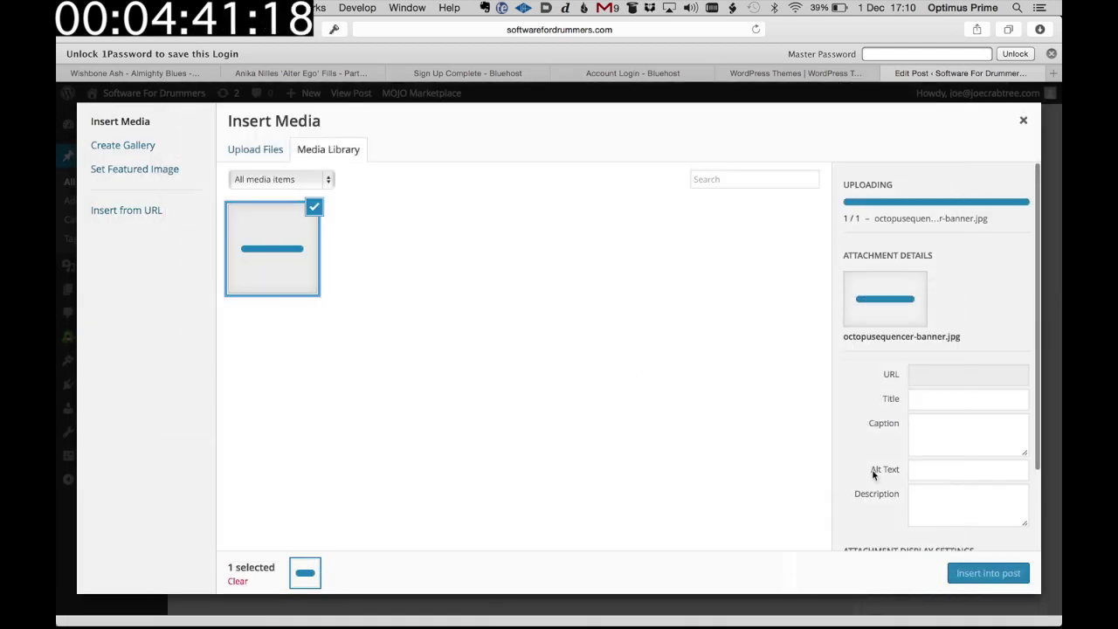
{"action": "left_click", "coordinate": [973, 575]}
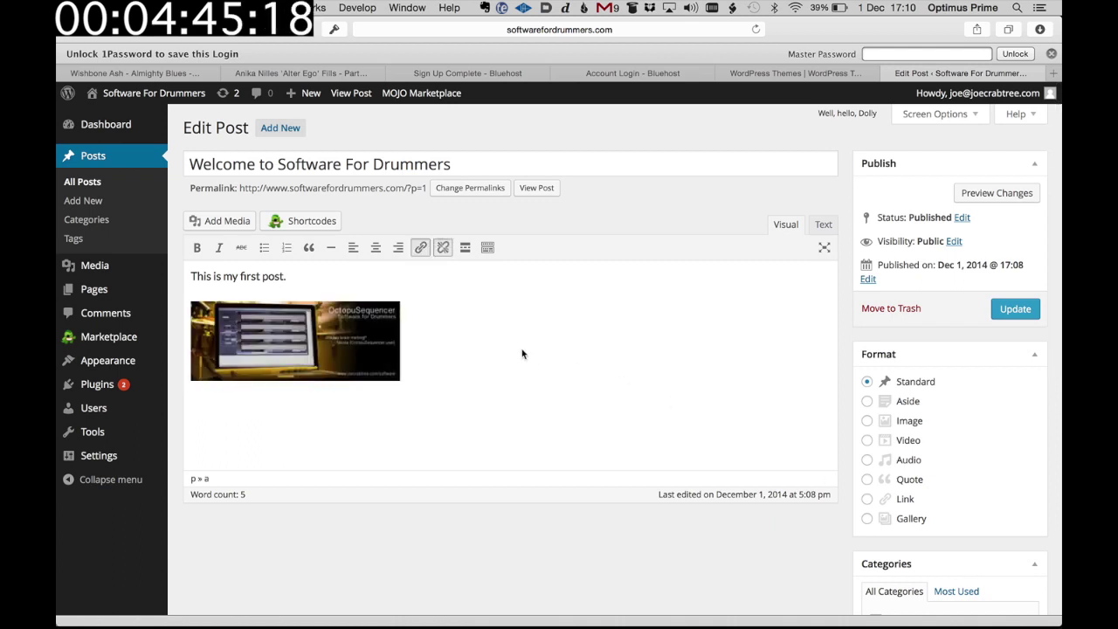
Update the post, then load softwarefordrummers.com in a new tab to view it
{"action": "left_click", "coordinate": [1016, 310]}
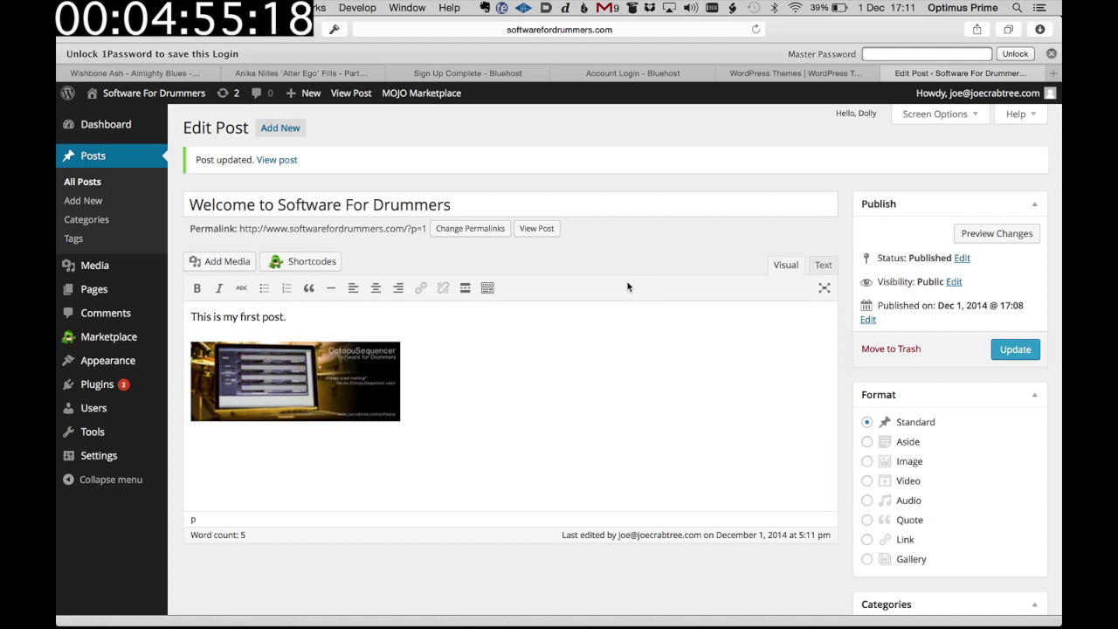
{"action": "key", "text": "super+t"}
{"action": "type", "text": "spf"}
{"action": "key", "text": "BackSpace"}
{"action": "type", "text": "oft"}
{"action": "key", "text": "Return"}
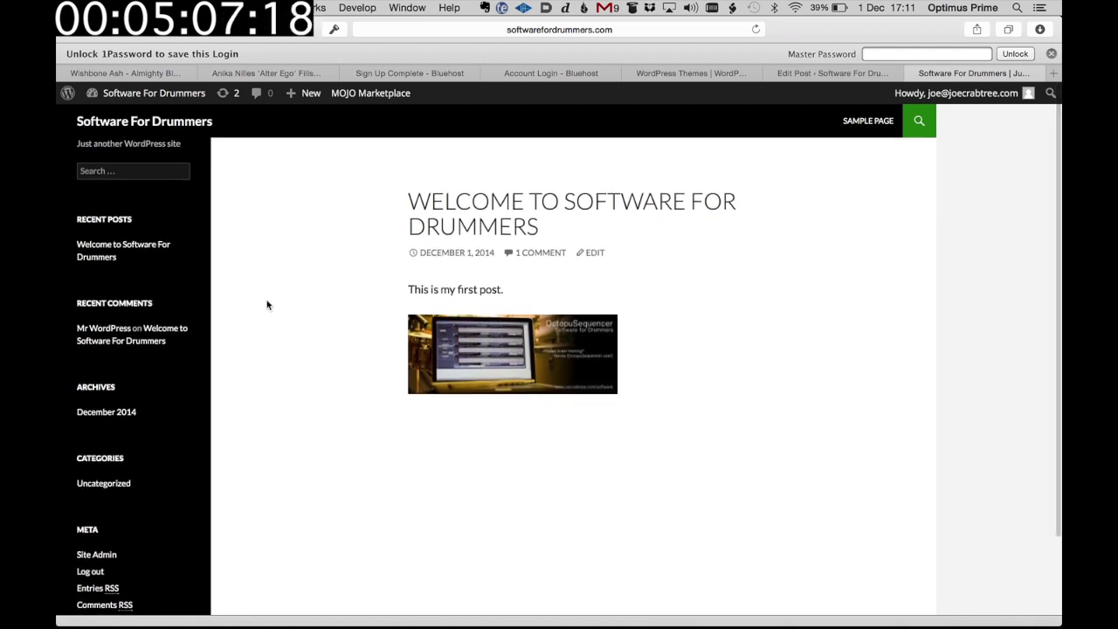
{"action": "scroll", "coordinate": [268, 304], "scroll_direction": "down", "scroll_amount": 3}
{"action": "scroll", "coordinate": [215, 374], "scroll_direction": "up", "scroll_amount": 3}
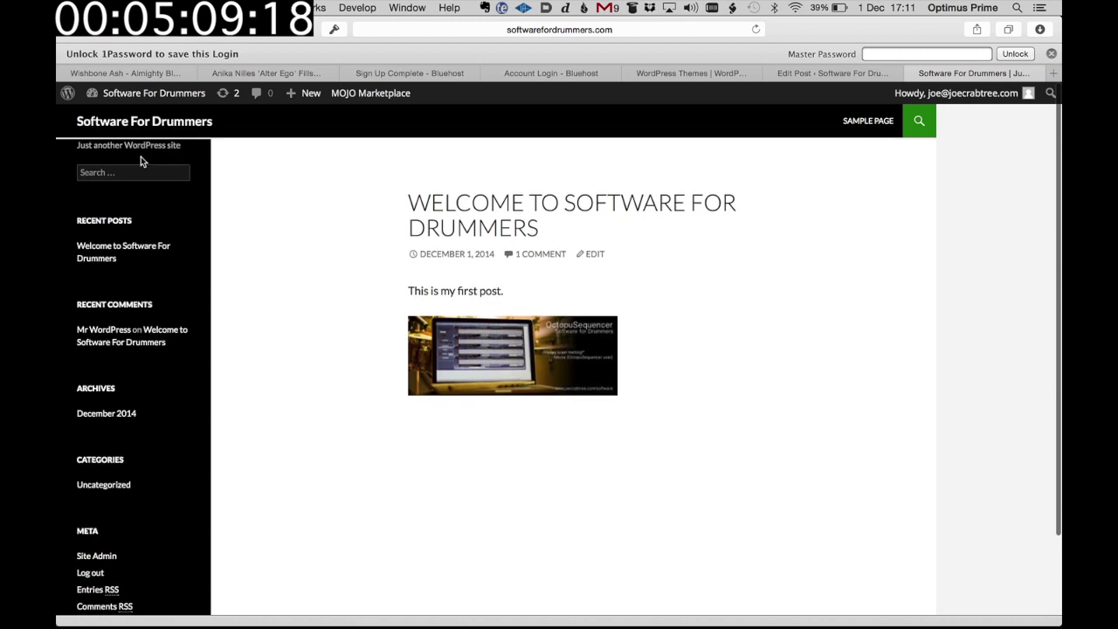
From the dashboard, create a new page titled 'About Me'
{"action": "mouse_move", "coordinate": [131, 92]}
{"action": "left_click", "coordinate": [105, 120]}
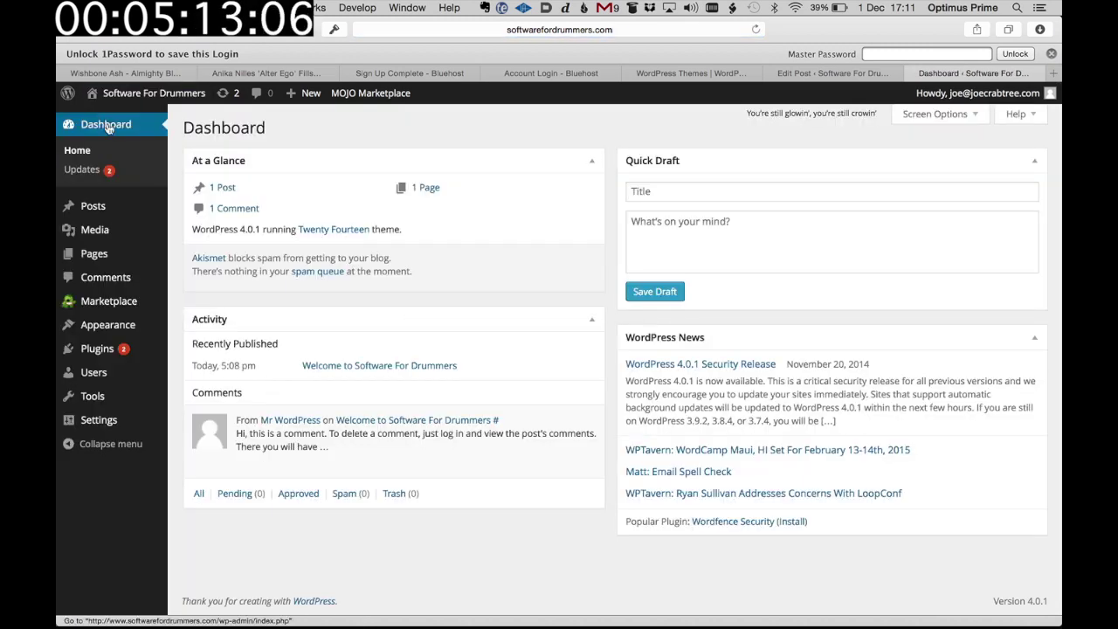
{"action": "mouse_move", "coordinate": [97, 203]}
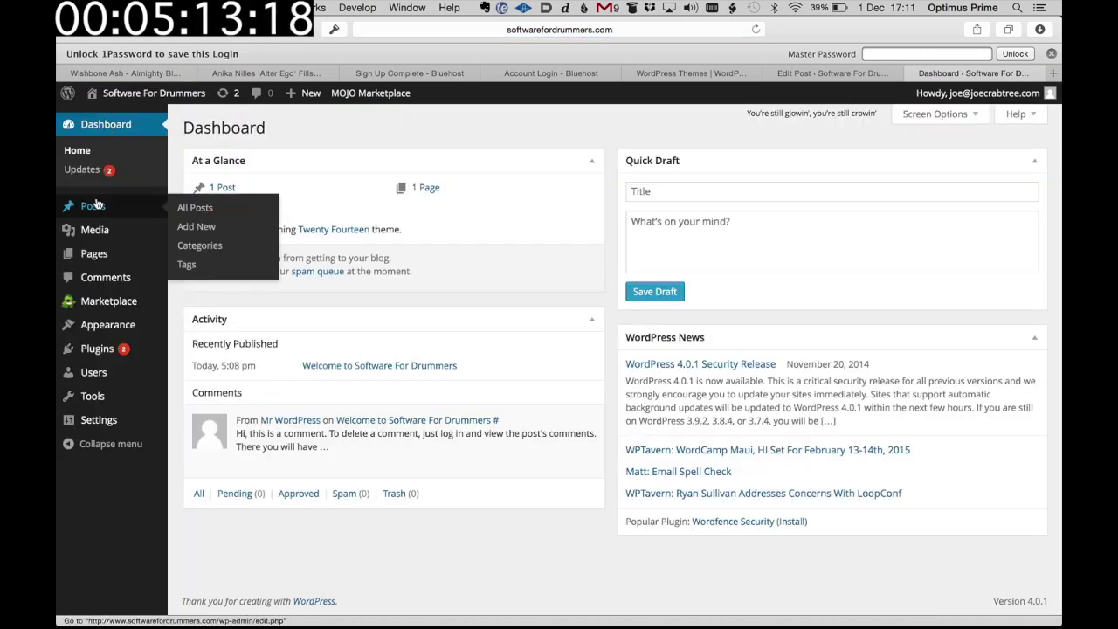
{"action": "mouse_move", "coordinate": [102, 257]}
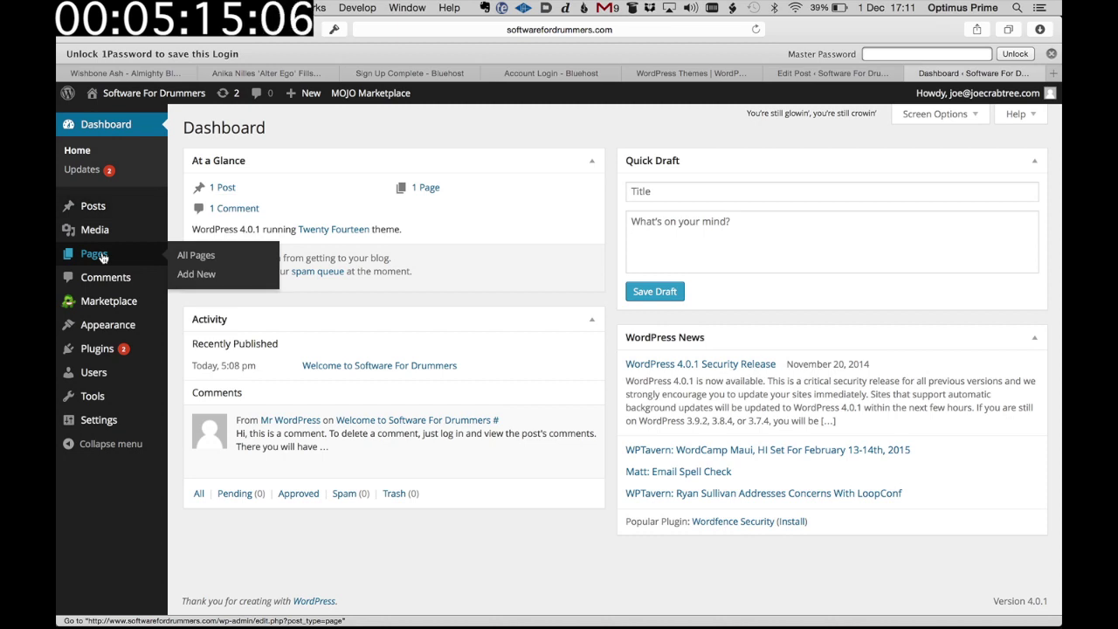
{"action": "left_click", "coordinate": [189, 276]}
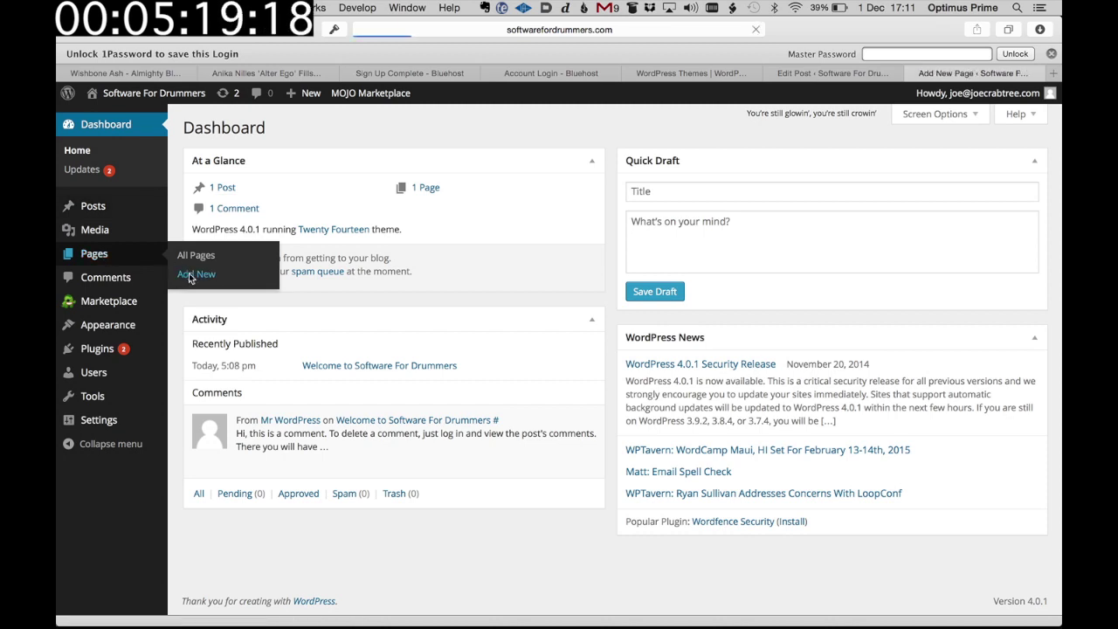
{"action": "type", "text": "out Me"}
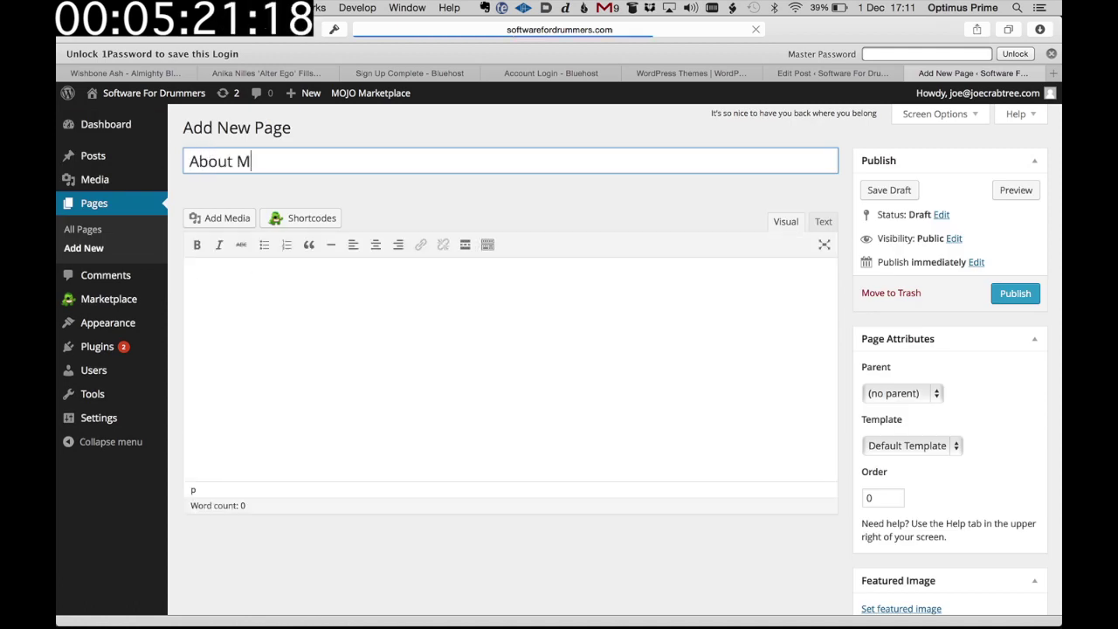
Write the two-line bio: over 25 years drumming, currently in Wishbone Ash
{"action": "left_click", "coordinate": [404, 358]}
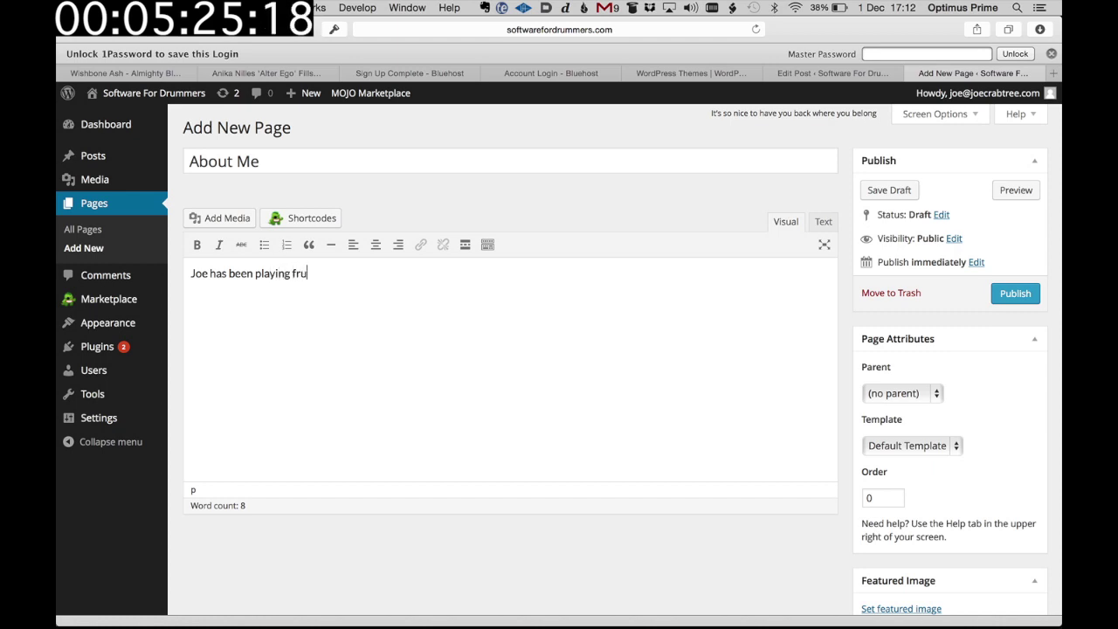
{"action": "type", "text": "Joe has been playing frums for over 25 years."}
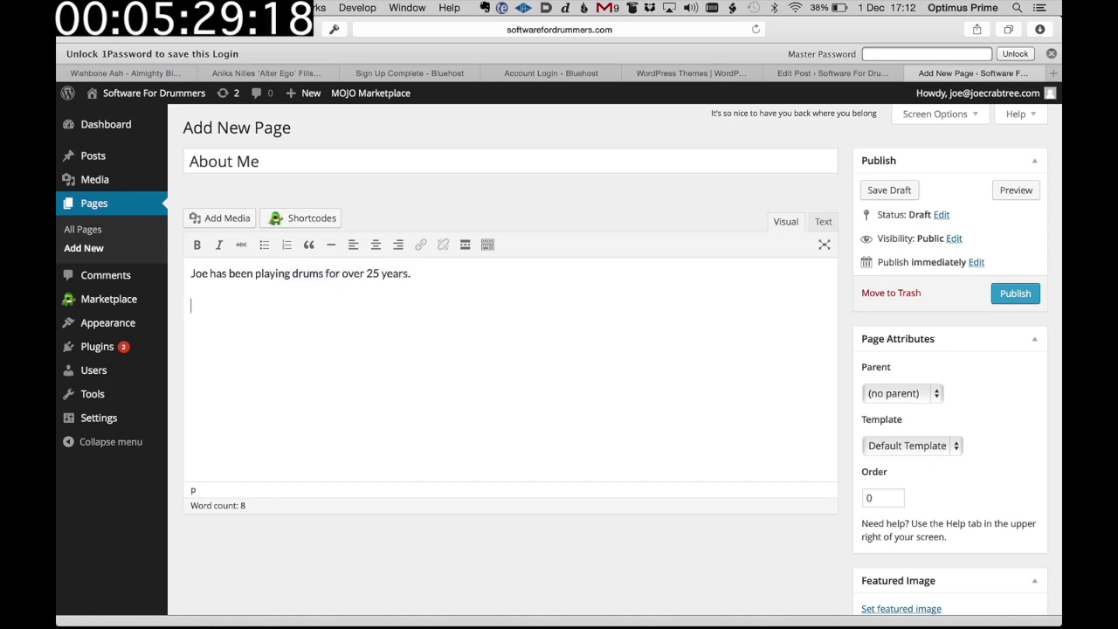
{"action": "type", "text": "He'"}
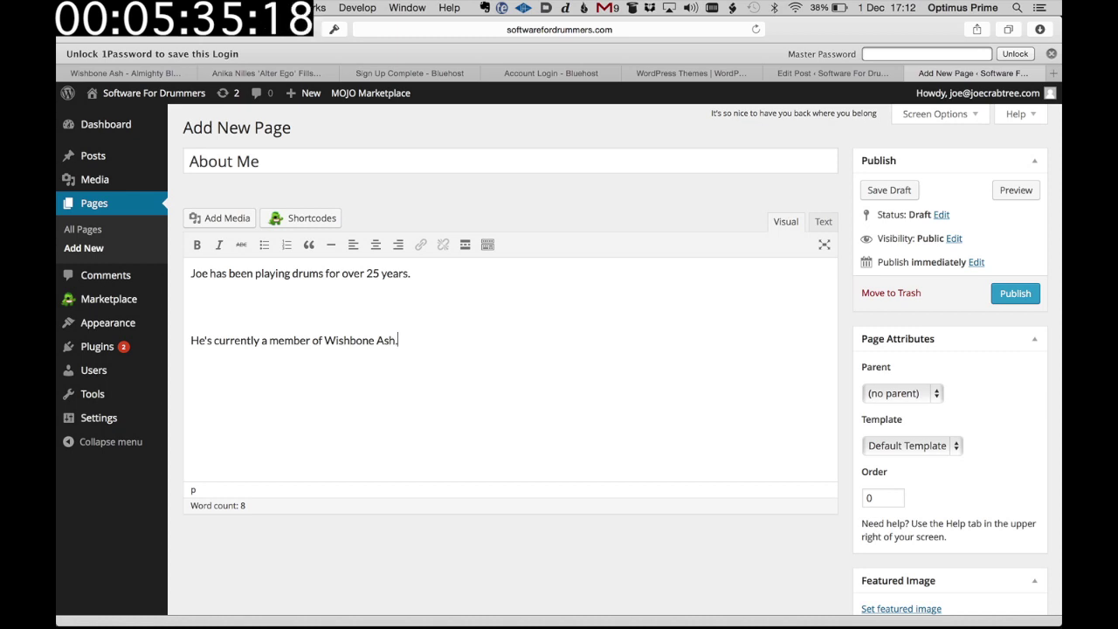
{"action": "key", "text": "BackSpace"}
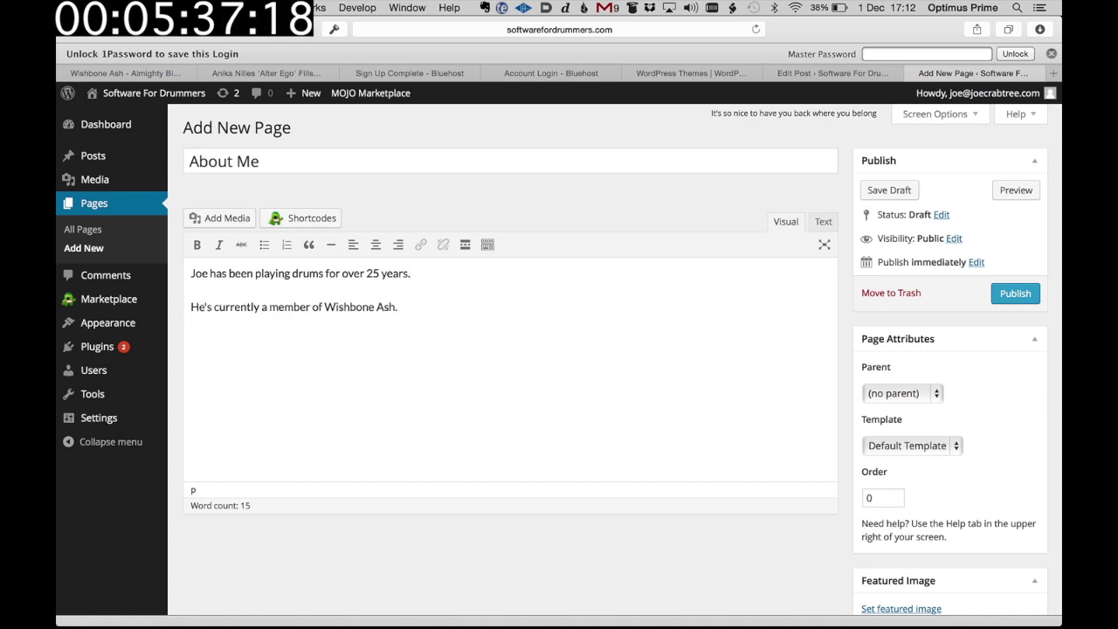
Embed the Wishbone Ash 'Almighty Blues' YouTube video in the page via its copied URL
{"action": "left_click", "coordinate": [224, 217]}
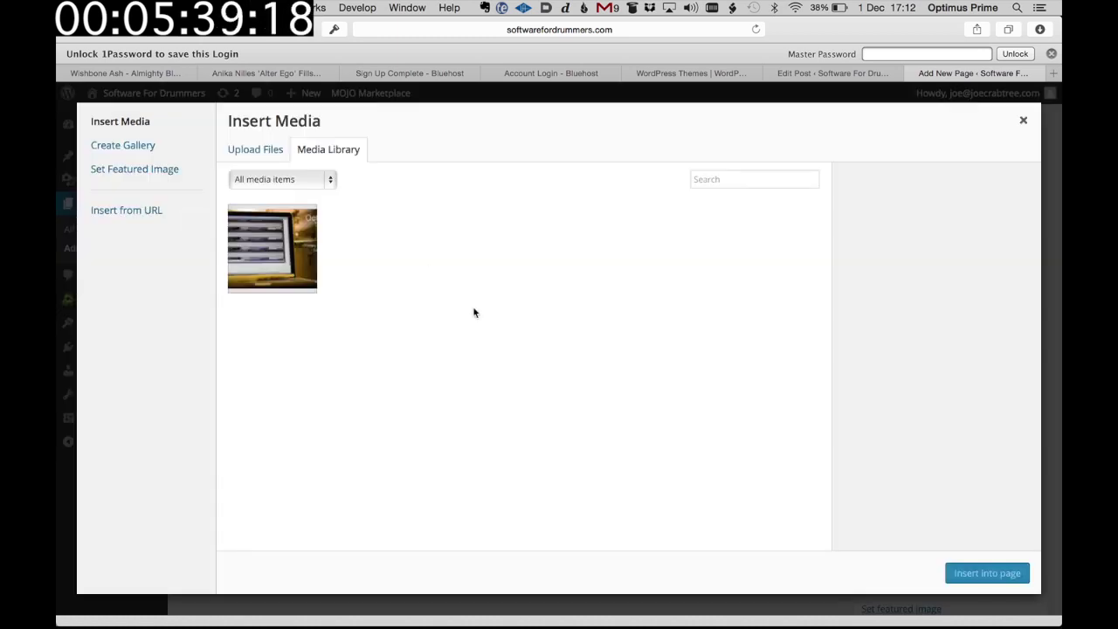
{"action": "left_click", "coordinate": [169, 214]}
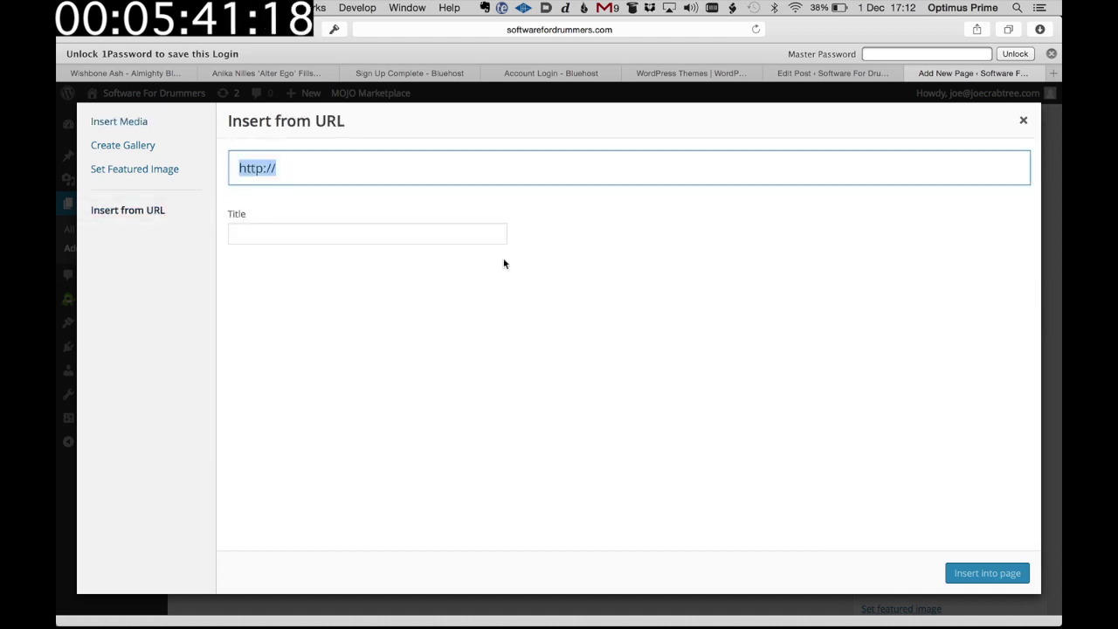
{"action": "left_click", "coordinate": [156, 74]}
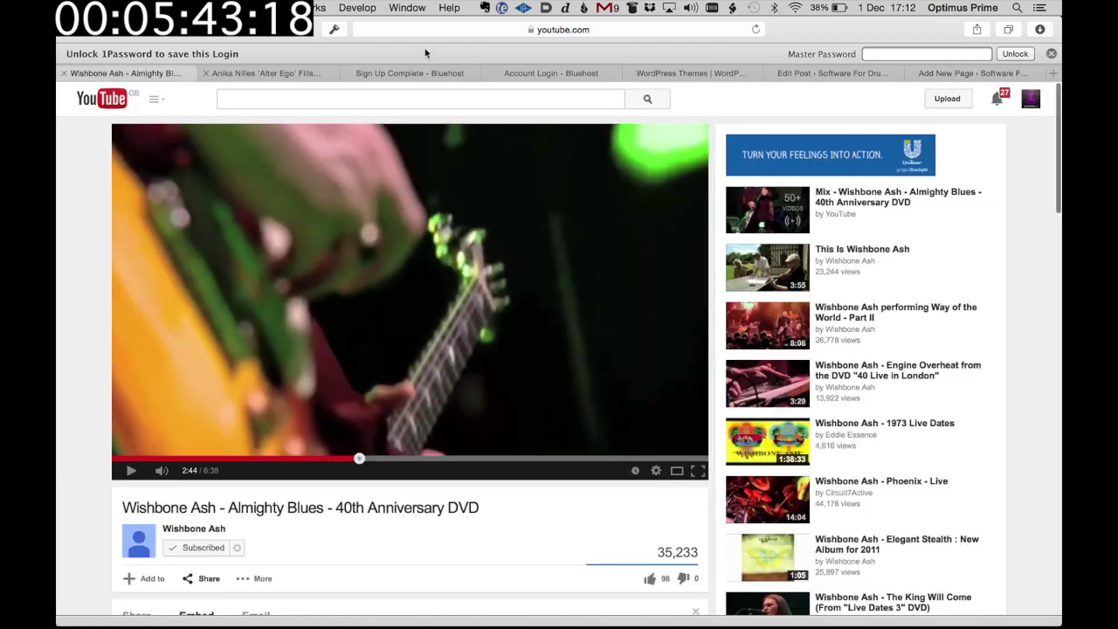
{"action": "left_click", "coordinate": [453, 30]}
{"action": "key", "text": "super+c"}
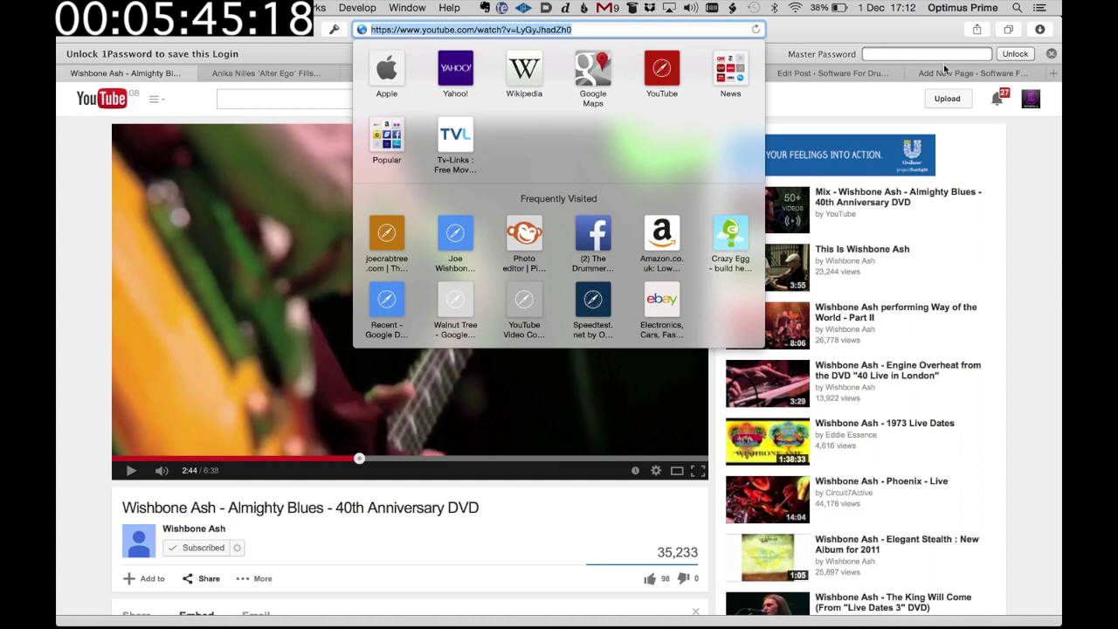
{"action": "left_click", "coordinate": [961, 75]}
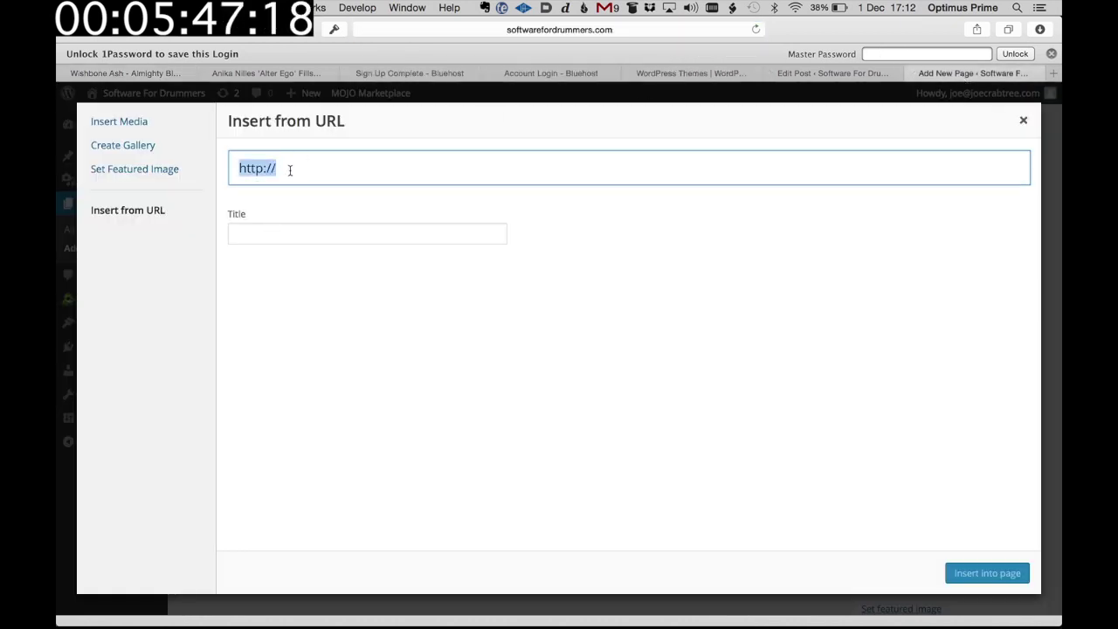
{"action": "key", "text": "super+v"}
{"action": "left_click", "coordinate": [966, 575]}
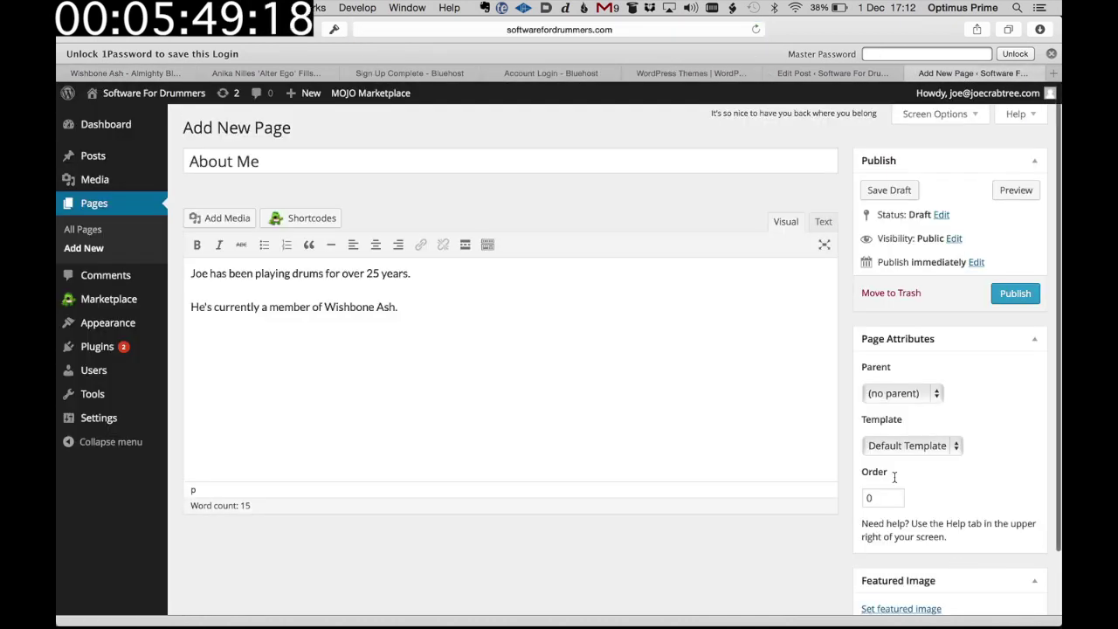
Publish the About Me page
{"action": "scroll", "coordinate": [652, 367], "scroll_direction": "down", "scroll_amount": 2}
{"action": "scroll", "coordinate": [652, 367], "scroll_direction": "up", "scroll_amount": 2}
{"action": "left_click", "coordinate": [1008, 295]}
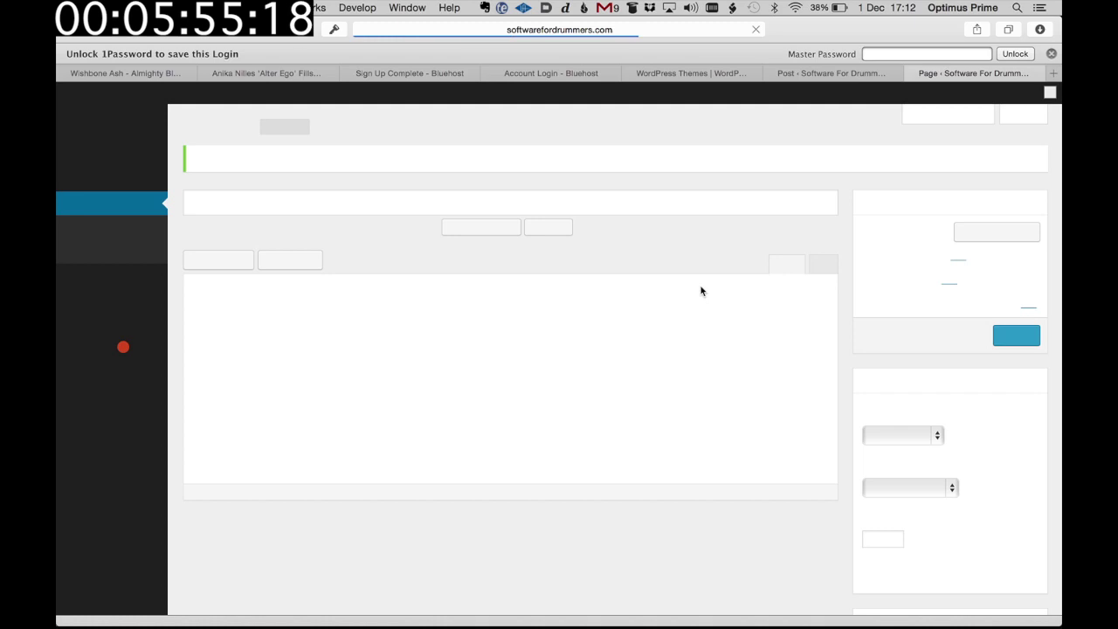
Visit the live site and open the About Me page with its bio and Almighty Blues video
{"action": "mouse_move", "coordinate": [147, 96]}
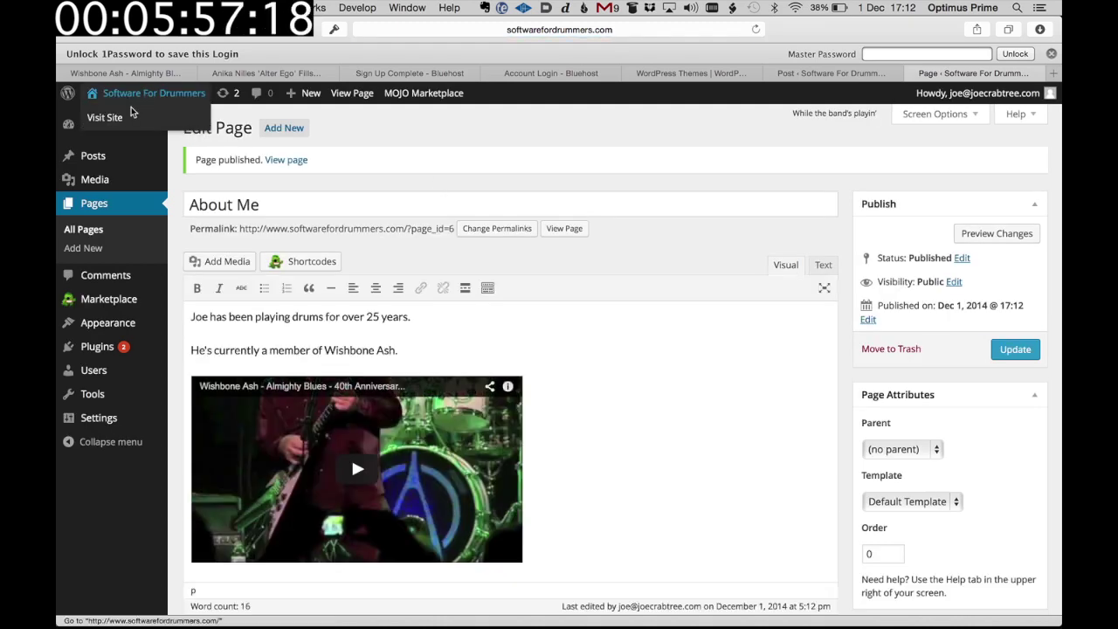
{"action": "left_click", "coordinate": [131, 118]}
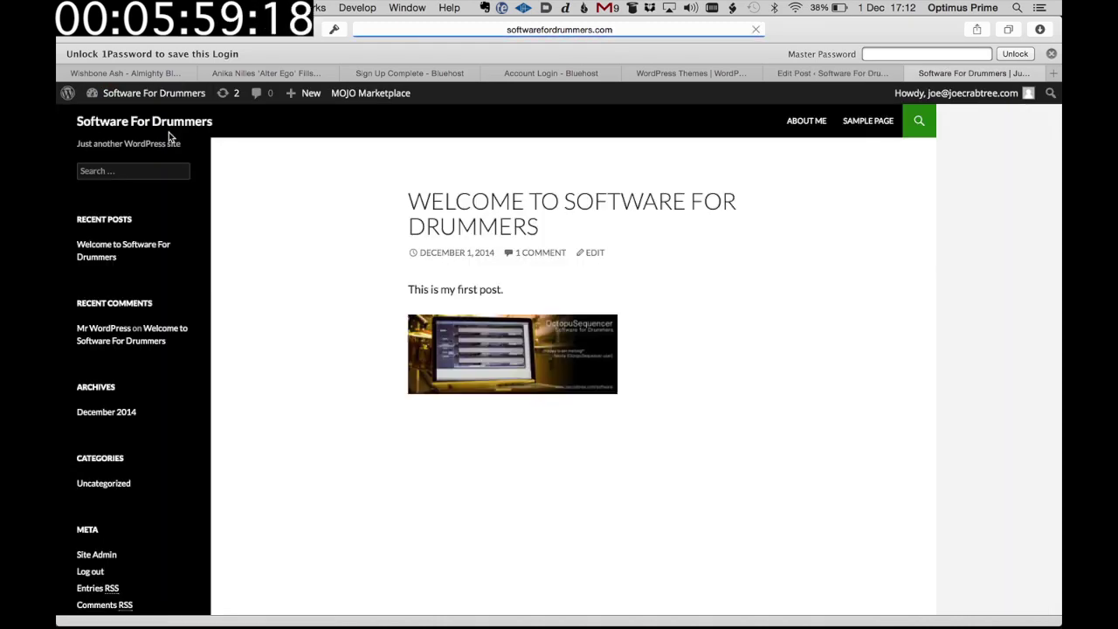
{"action": "left_click", "coordinate": [808, 132]}
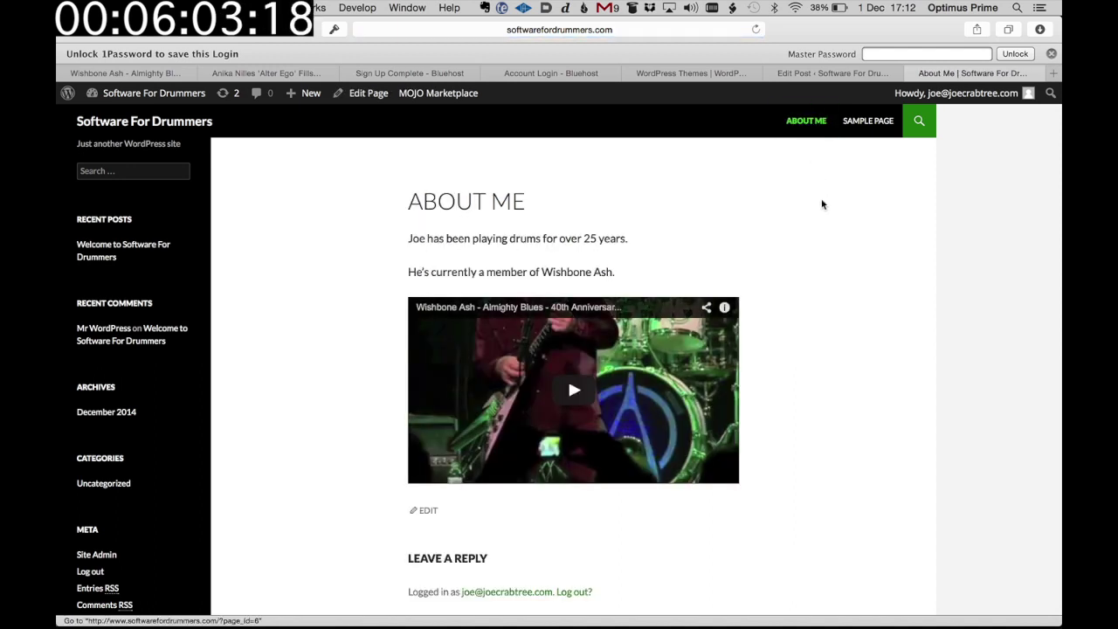
{"action": "scroll", "coordinate": [822, 205], "scroll_direction": "down", "scroll_amount": 5}
{"action": "scroll", "coordinate": [822, 204], "scroll_direction": "up", "scroll_amount": 5}
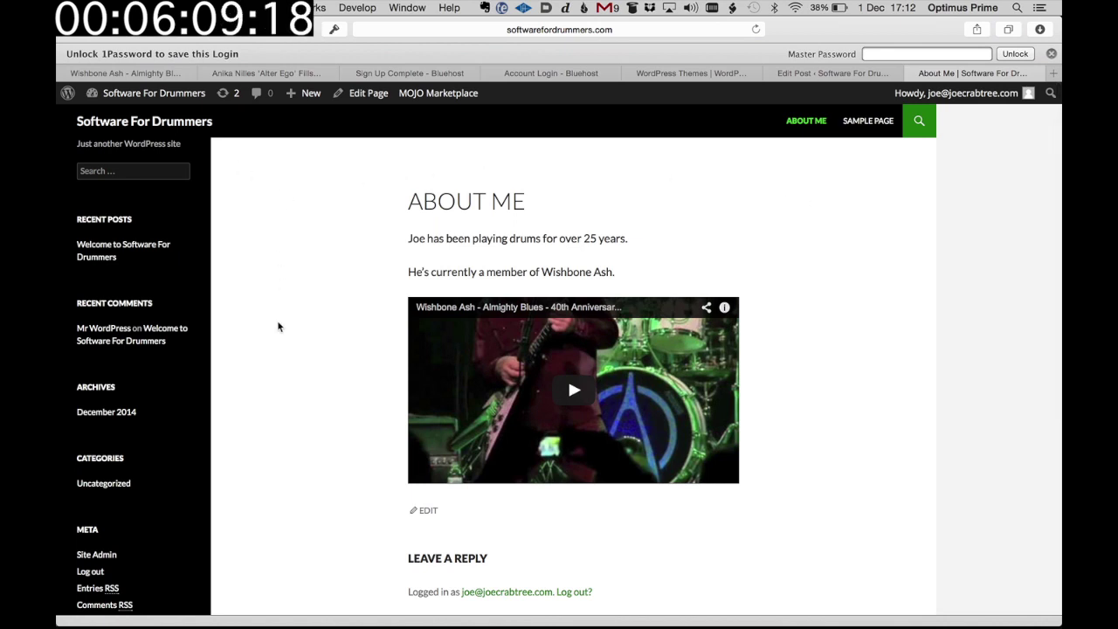
Live-preview Twenty Thirteen from the installed themes and save and activate it
{"action": "left_click", "coordinate": [164, 94]}
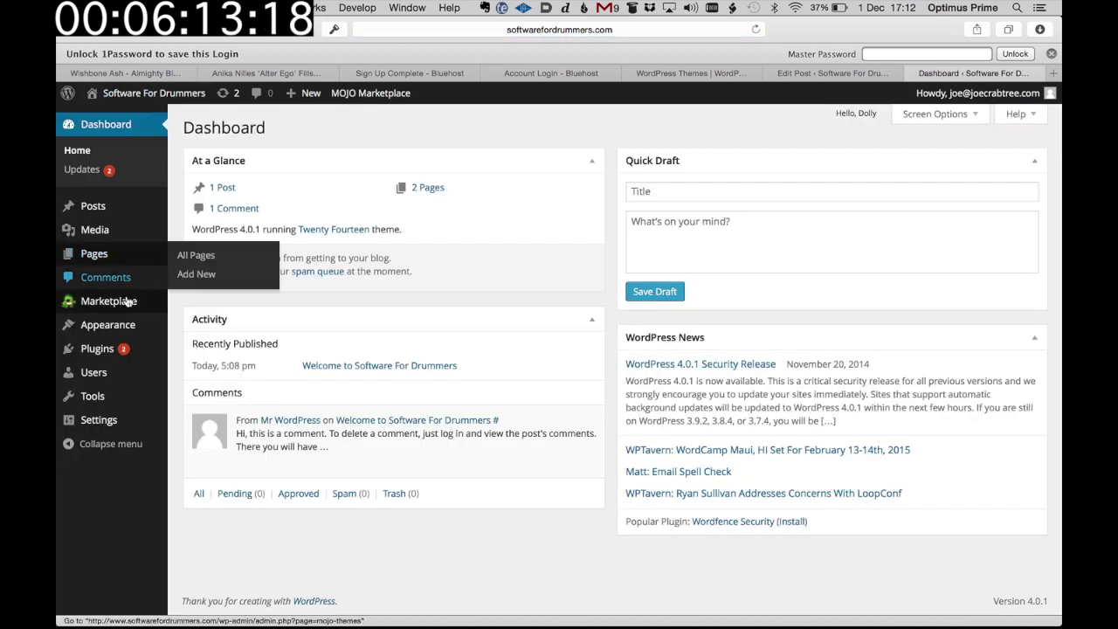
{"action": "left_click", "coordinate": [125, 328]}
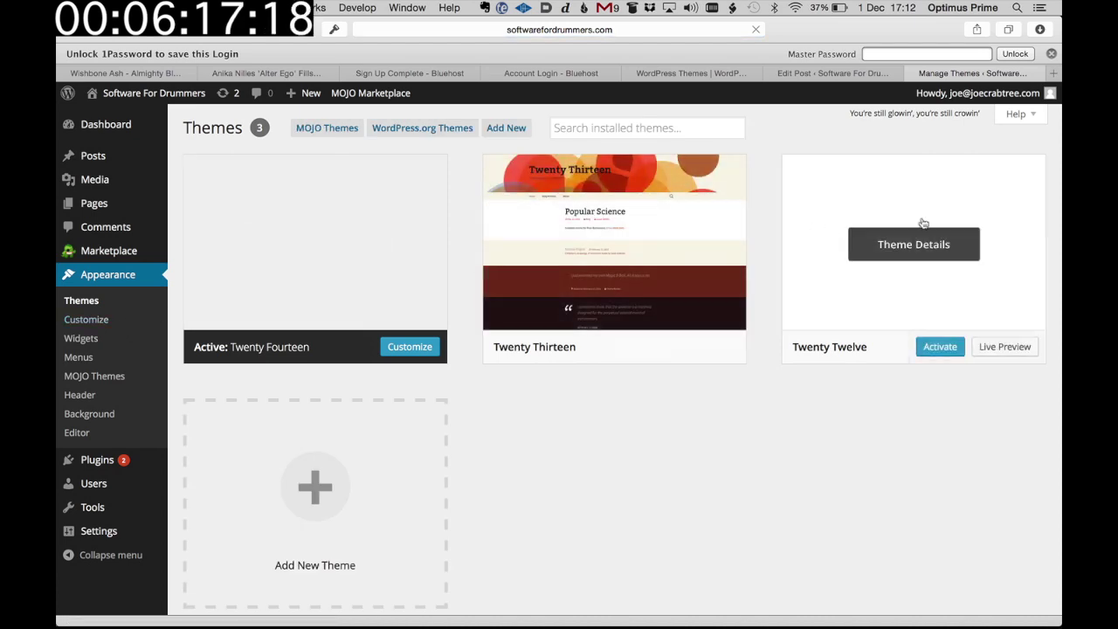
{"action": "mouse_move", "coordinate": [547, 298]}
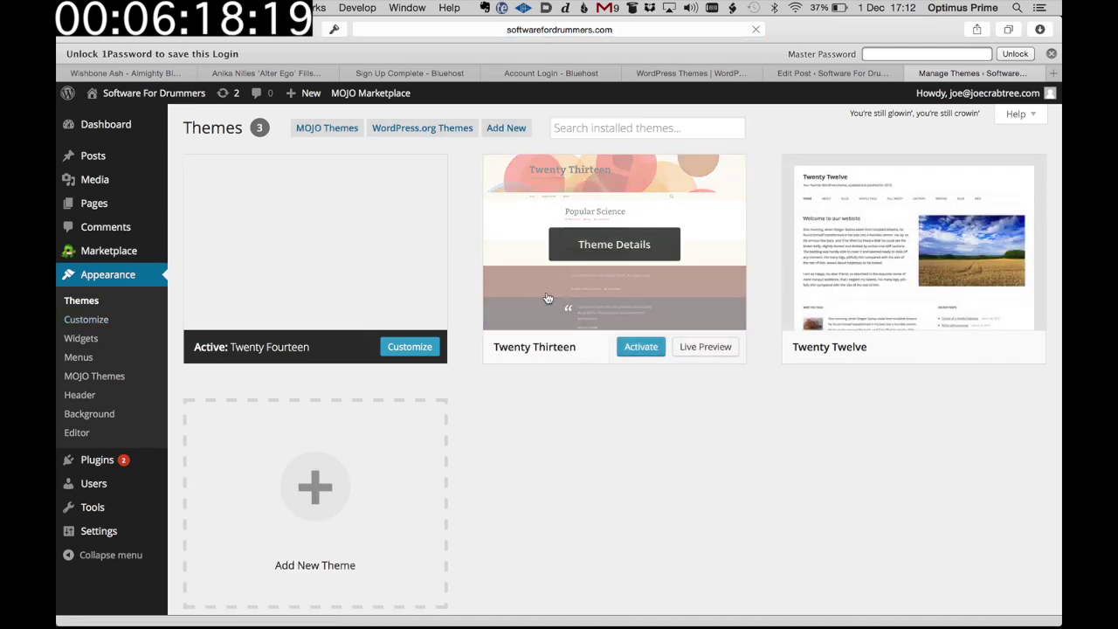
{"action": "left_click", "coordinate": [694, 348]}
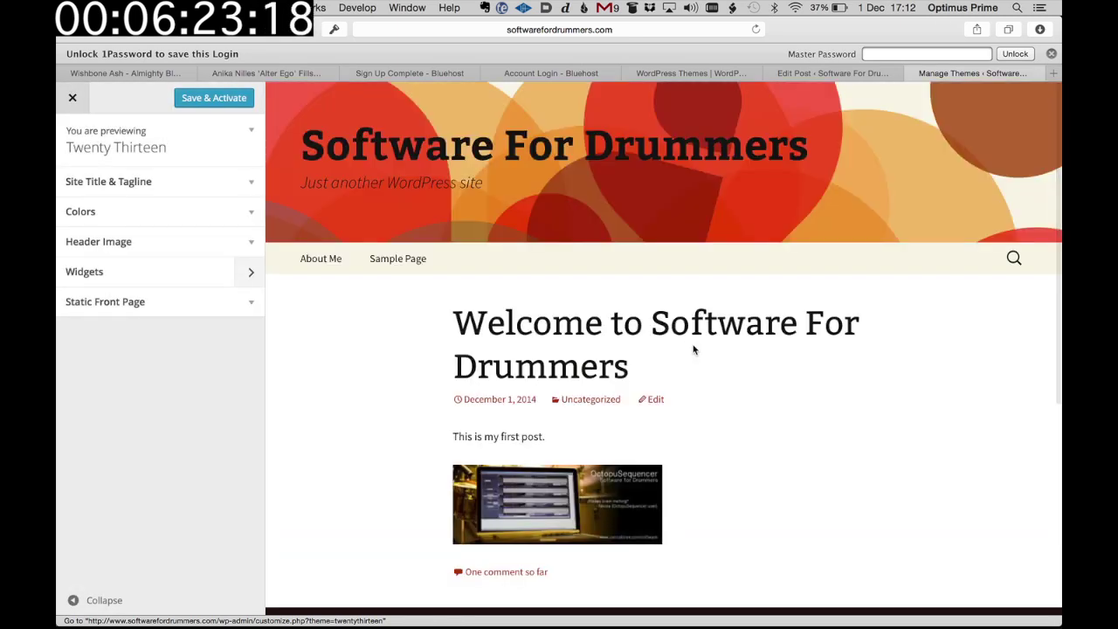
{"action": "scroll", "coordinate": [694, 350], "scroll_direction": "down", "scroll_amount": 4}
{"action": "scroll", "coordinate": [694, 350], "scroll_direction": "down", "scroll_amount": 3}
{"action": "scroll", "coordinate": [694, 349], "scroll_direction": "up", "scroll_amount": 6}
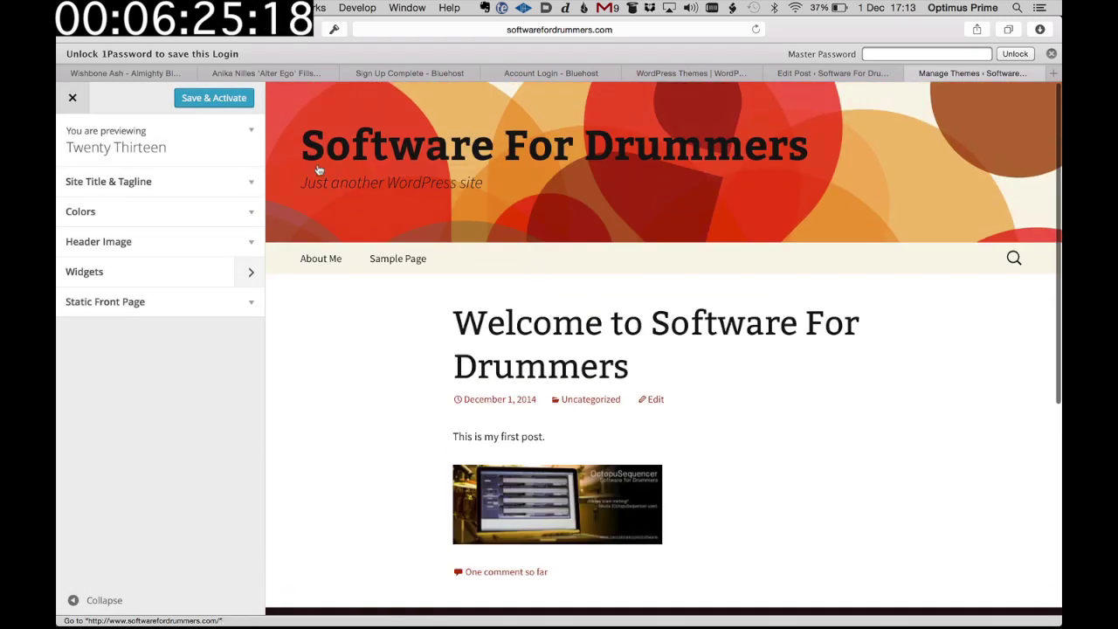
{"action": "left_click", "coordinate": [213, 99]}
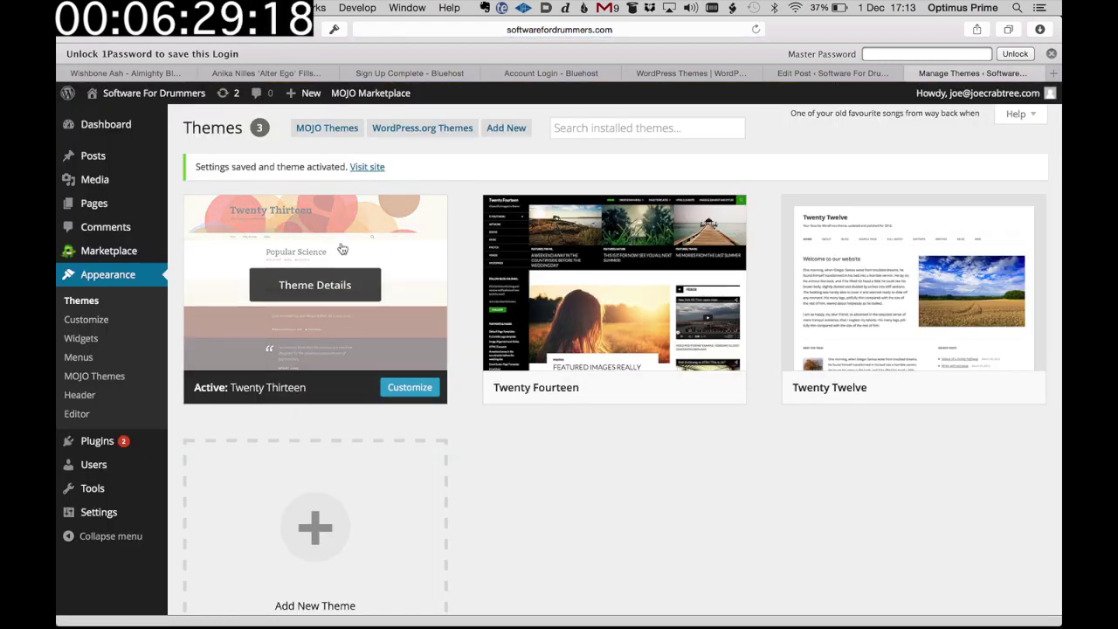
Install the Redify theme from the WordPress.org theme directory and activate it
{"action": "left_click", "coordinate": [432, 128]}
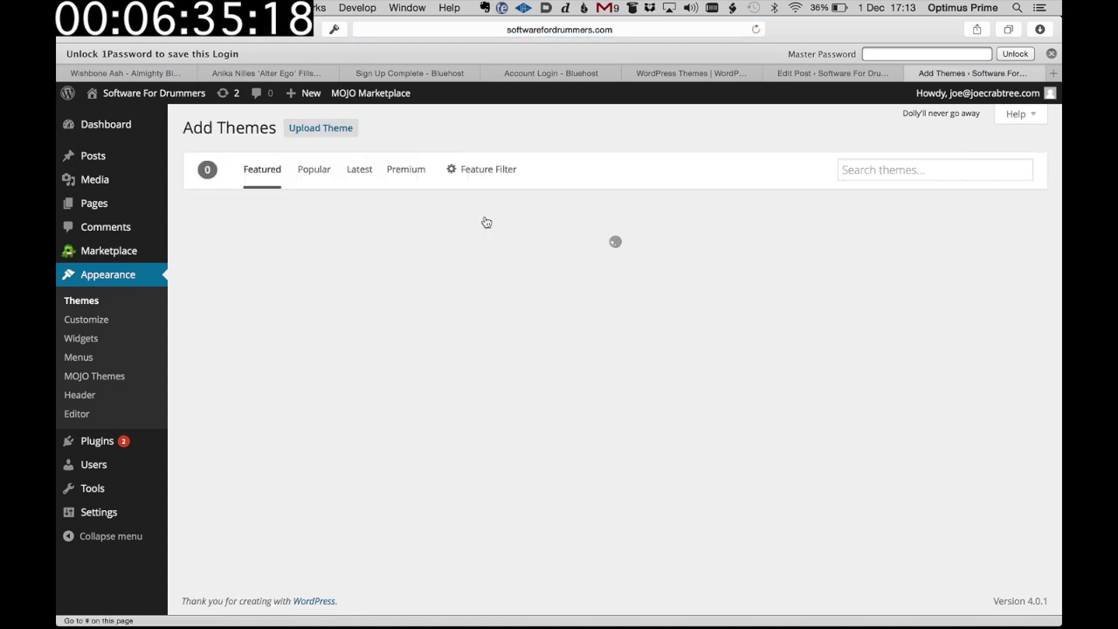
{"action": "scroll", "coordinate": [530, 370], "scroll_direction": "down", "scroll_amount": 5}
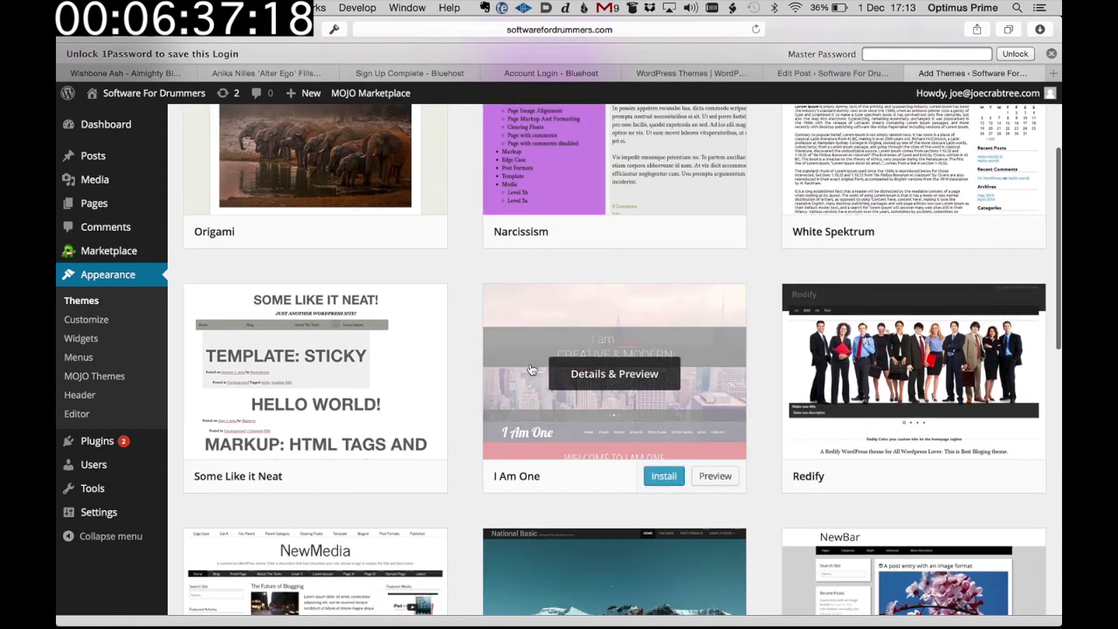
{"action": "scroll", "coordinate": [530, 370], "scroll_direction": "down", "scroll_amount": 2}
{"action": "scroll", "coordinate": [531, 371], "scroll_direction": "up", "scroll_amount": 2}
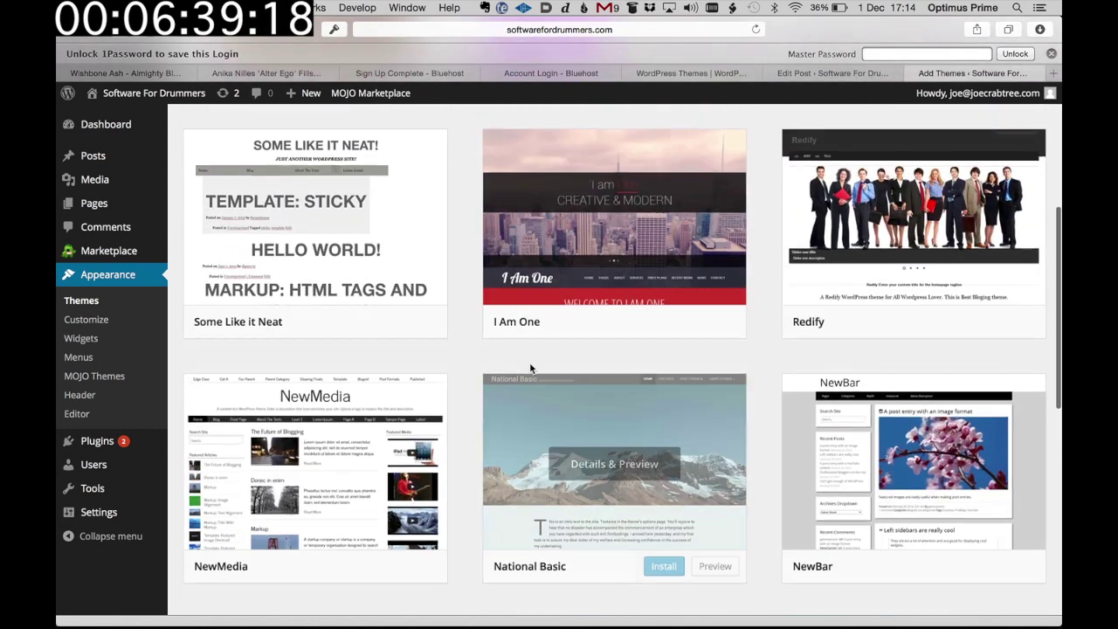
{"action": "left_click", "coordinate": [965, 326]}
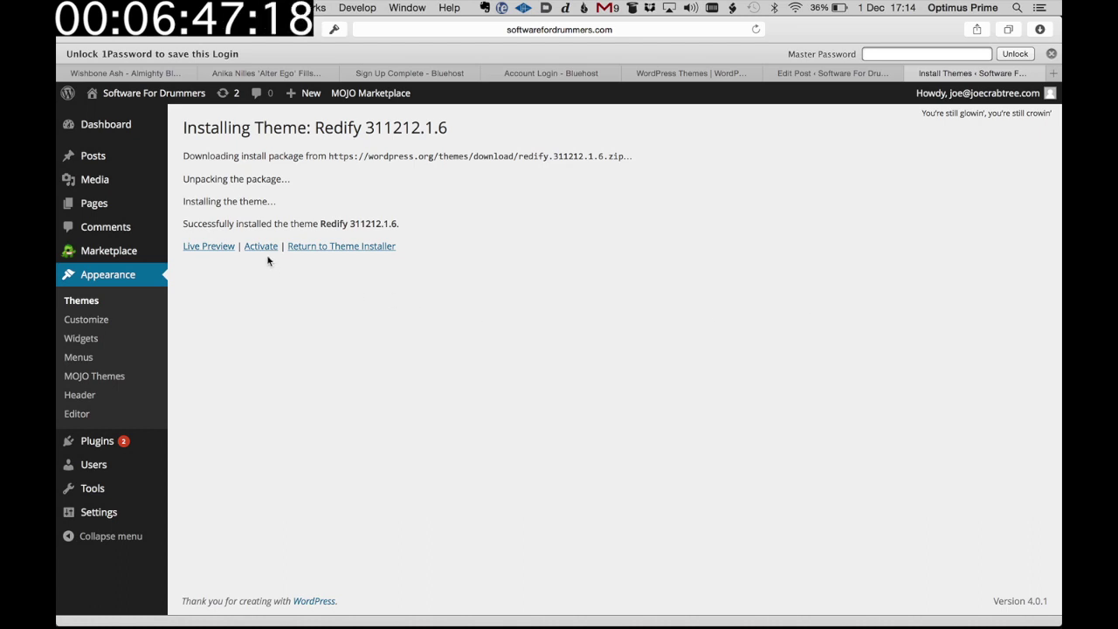
{"action": "left_click", "coordinate": [263, 245]}
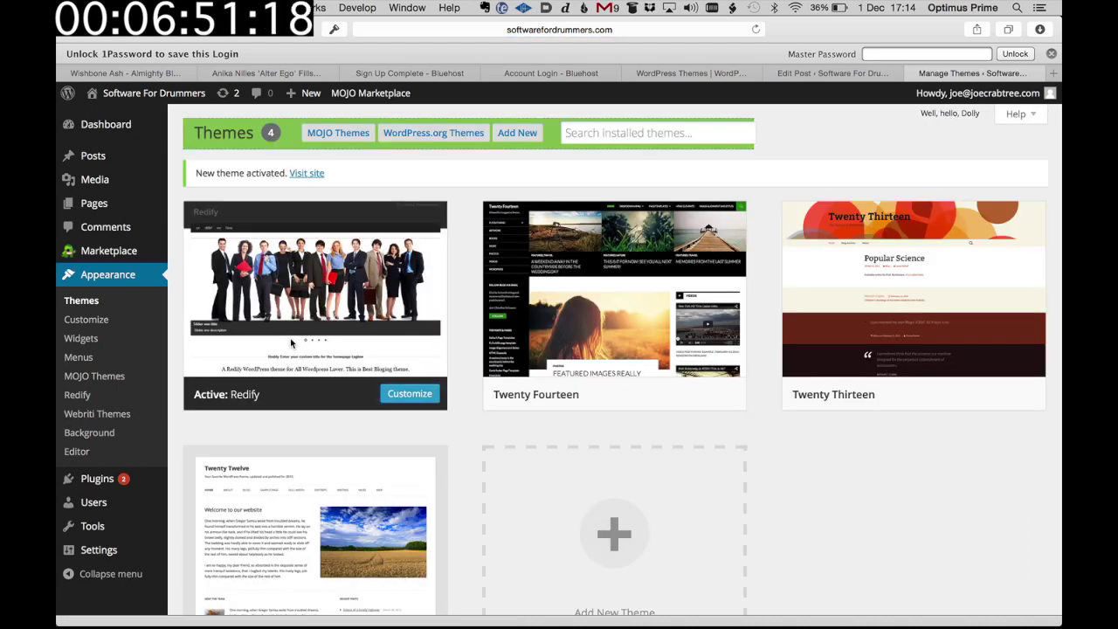
{"action": "left_click", "coordinate": [414, 399]}
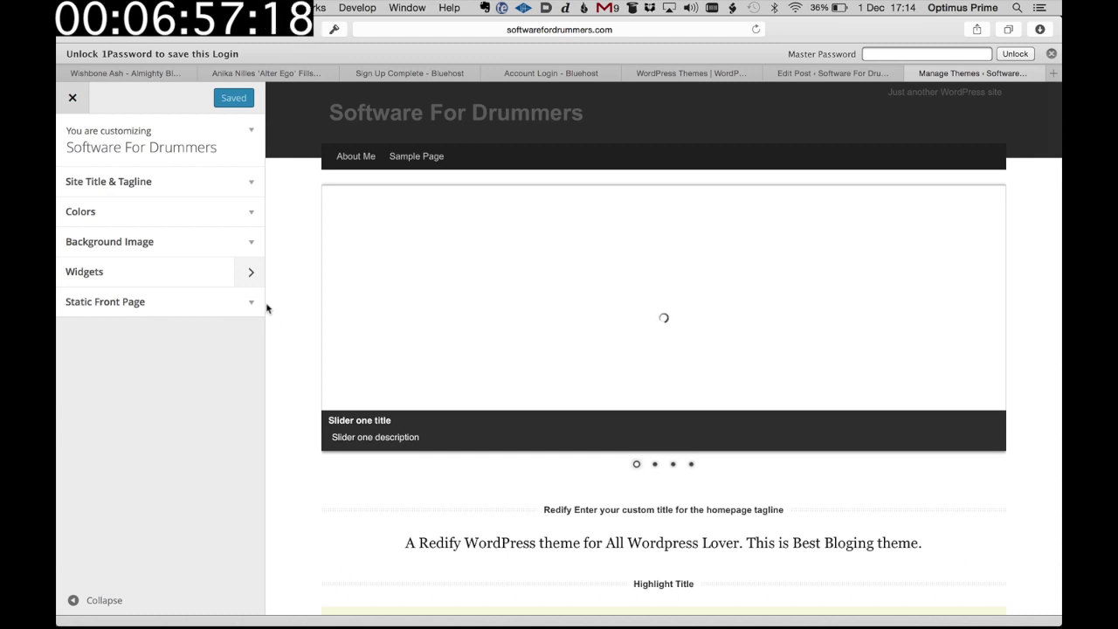
{"action": "left_click", "coordinate": [250, 245]}
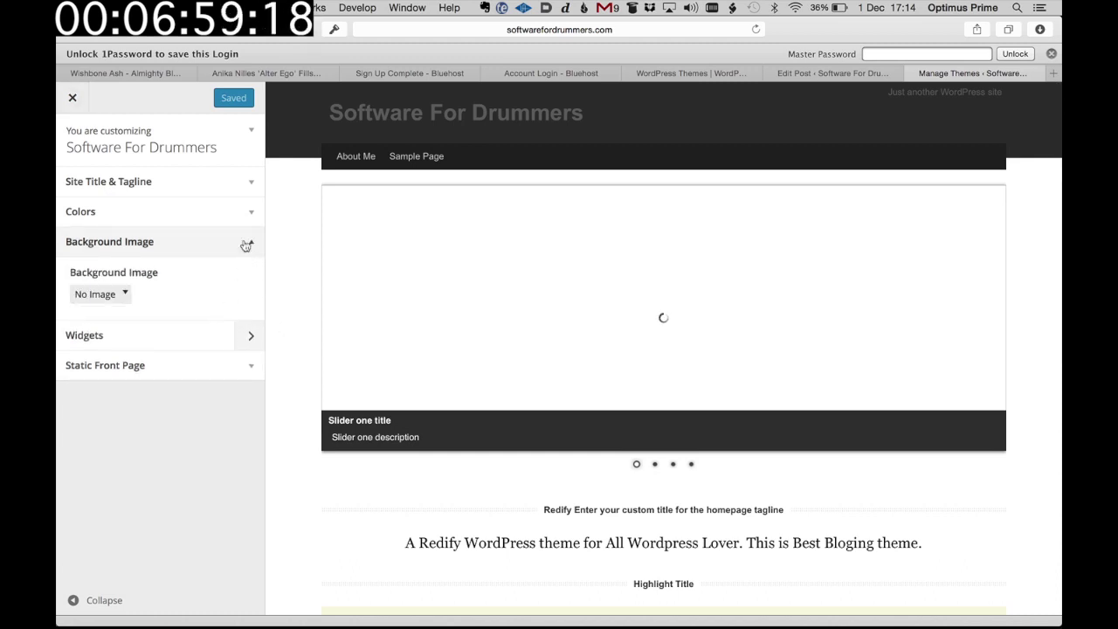
{"action": "left_click", "coordinate": [247, 214]}
{"action": "left_click", "coordinate": [128, 265]}
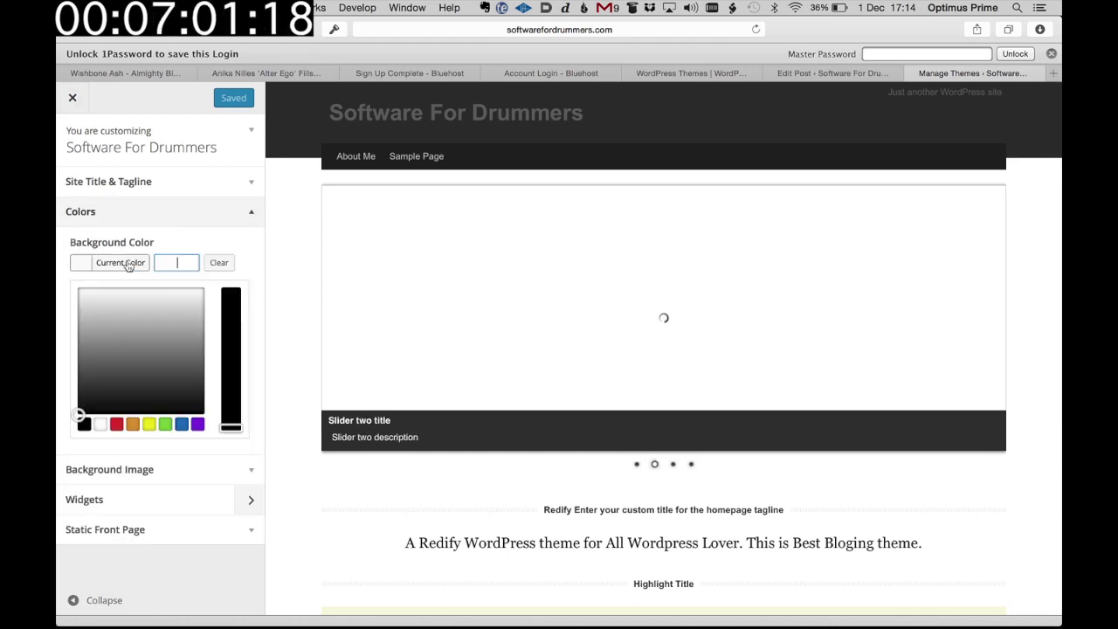
{"action": "left_click", "coordinate": [118, 426]}
{"action": "left_click_drag", "start_coordinate": [116, 401], "coordinate": [92, 439]}
{"action": "left_click", "coordinate": [101, 425]}
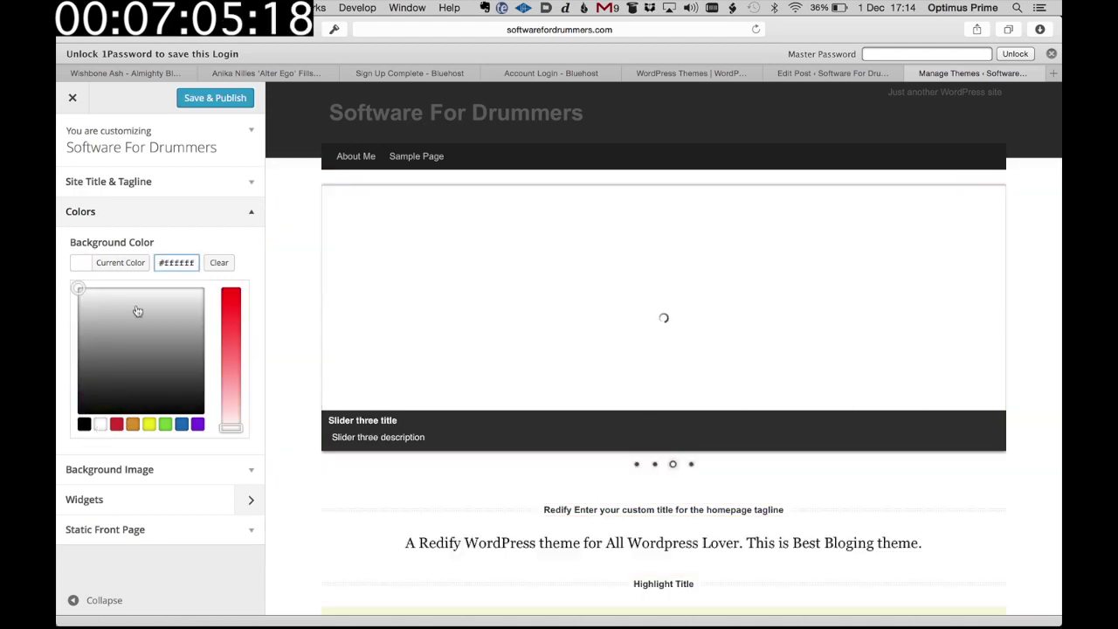
{"action": "left_click", "coordinate": [219, 262]}
{"action": "left_click", "coordinate": [244, 218]}
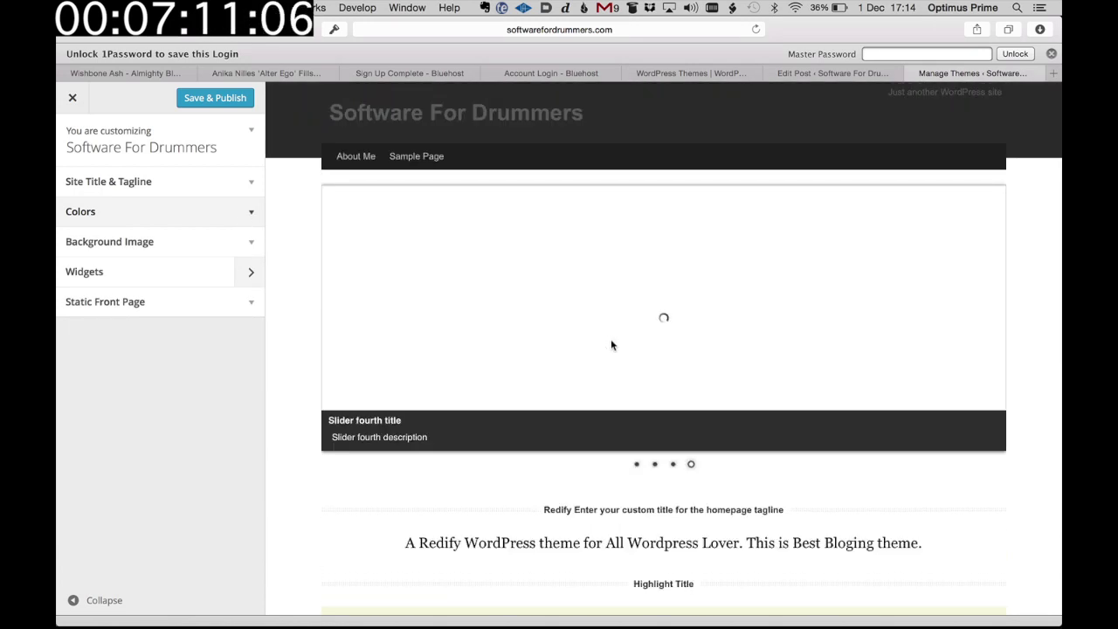
{"action": "left_click", "coordinate": [215, 97]}
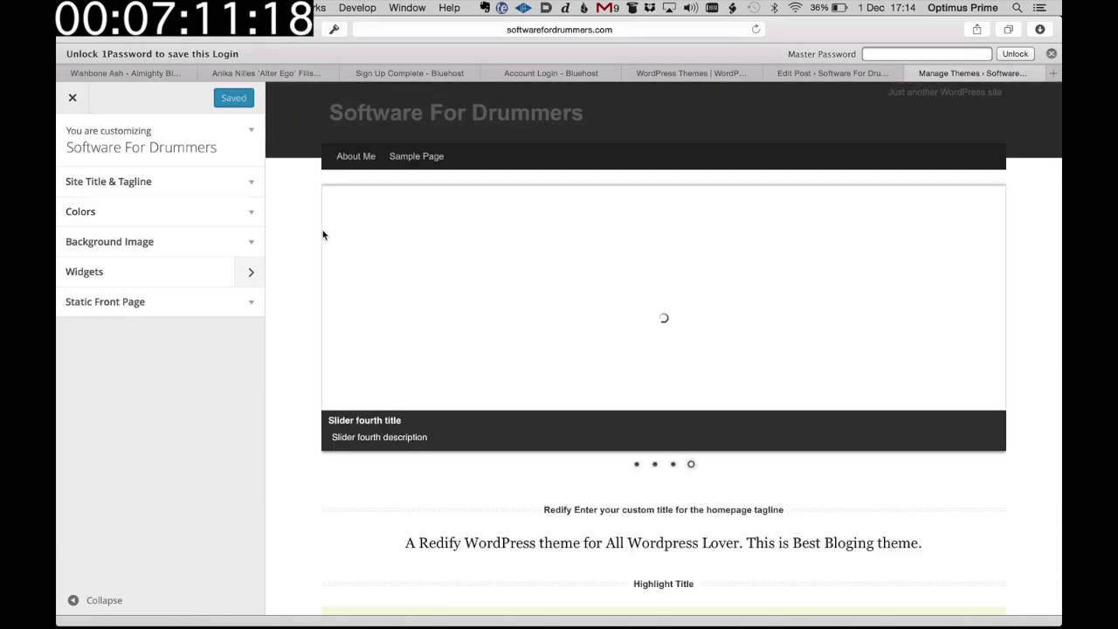
Open the Redify theme's Home slider Settings
{"action": "left_click", "coordinate": [72, 97]}
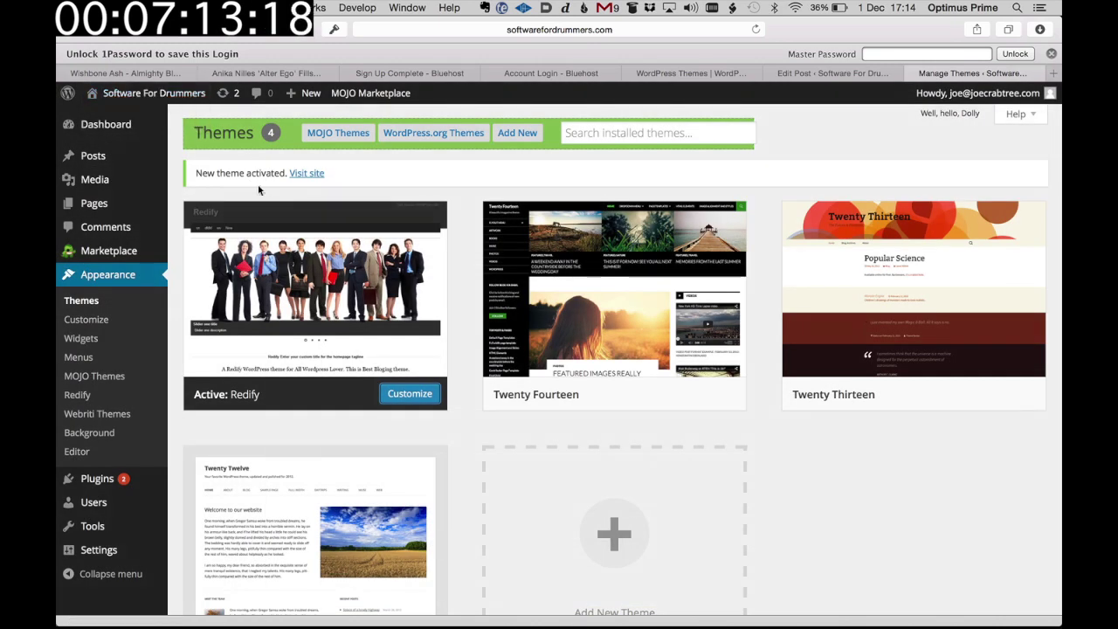
{"action": "left_click", "coordinate": [77, 396]}
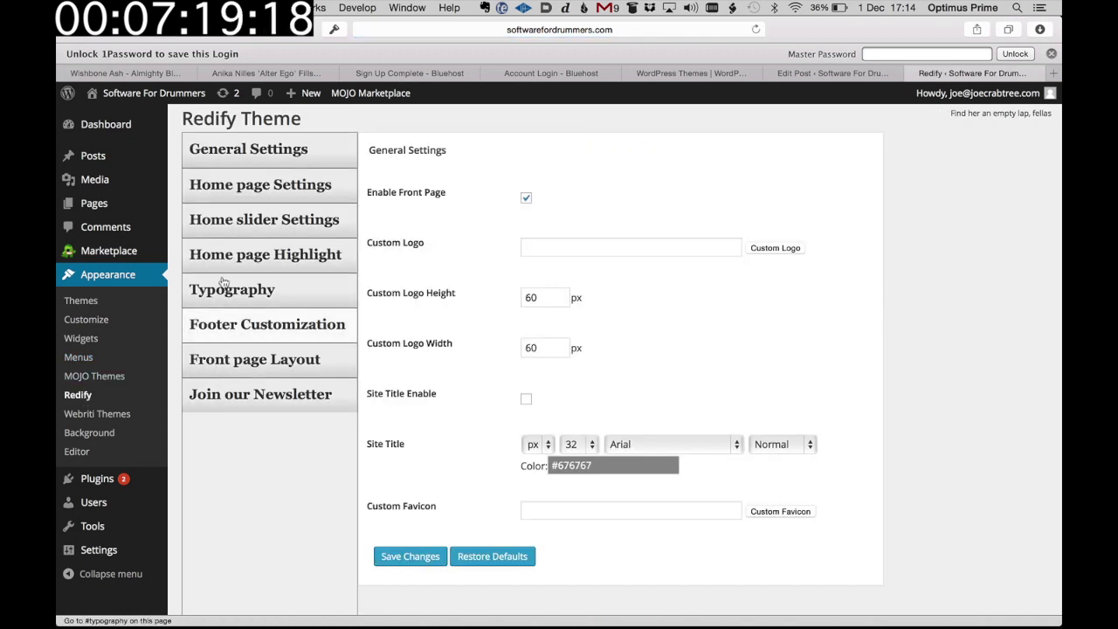
{"action": "left_click", "coordinate": [303, 224]}
{"action": "scroll", "coordinate": [679, 242], "scroll_direction": "down", "scroll_amount": 3}
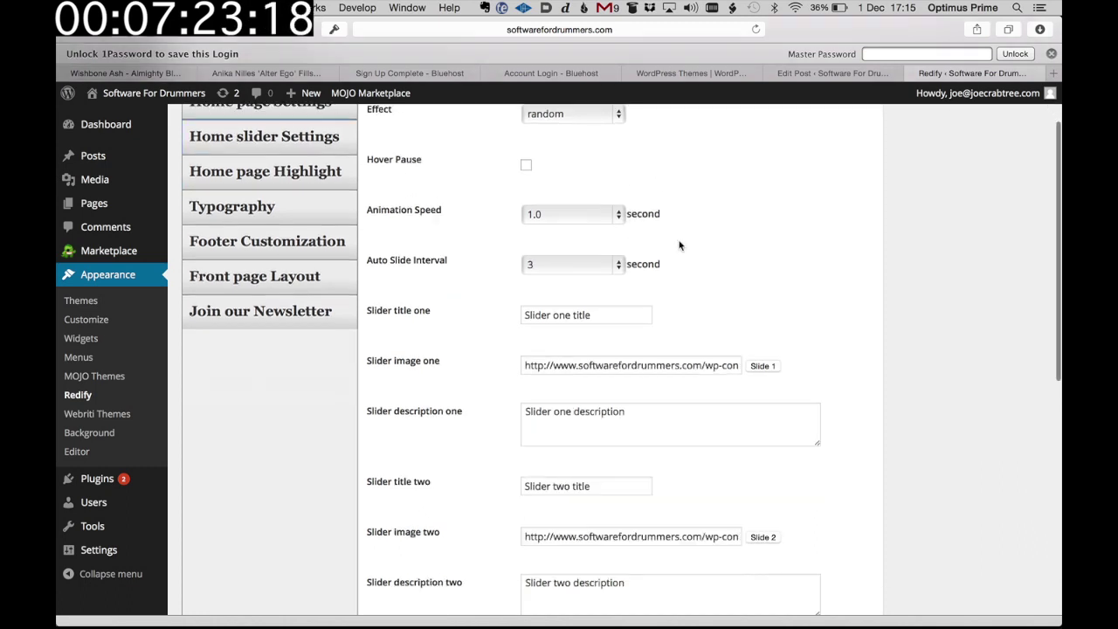
Upload octopusequencer-banner.jpg at Full Size as Slide 1's image
{"action": "left_click", "coordinate": [762, 328]}
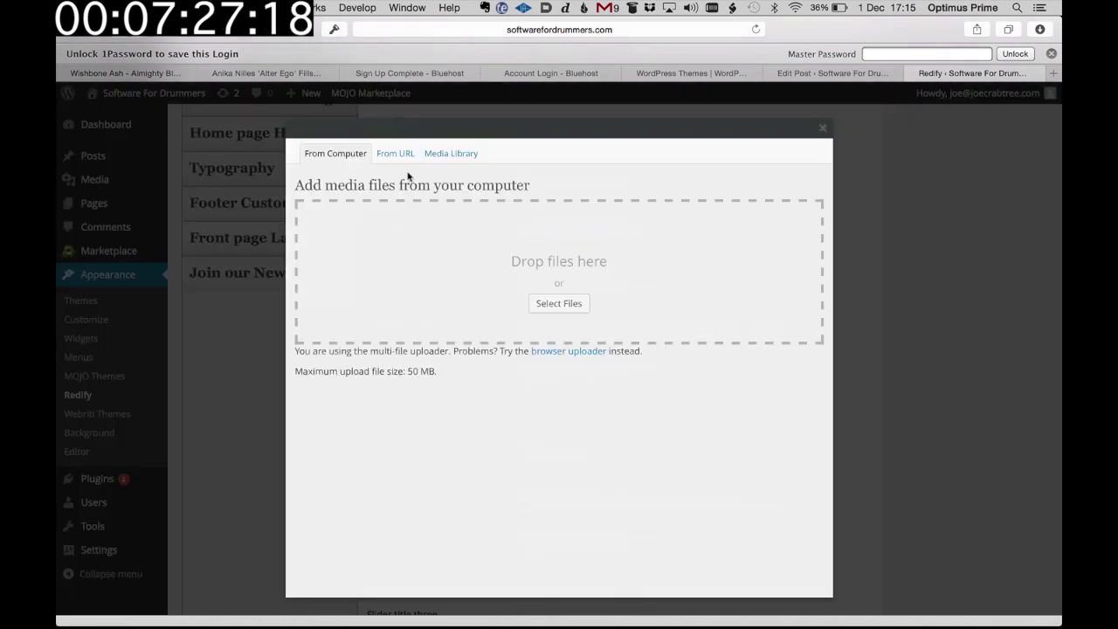
{"action": "left_click", "coordinate": [564, 304]}
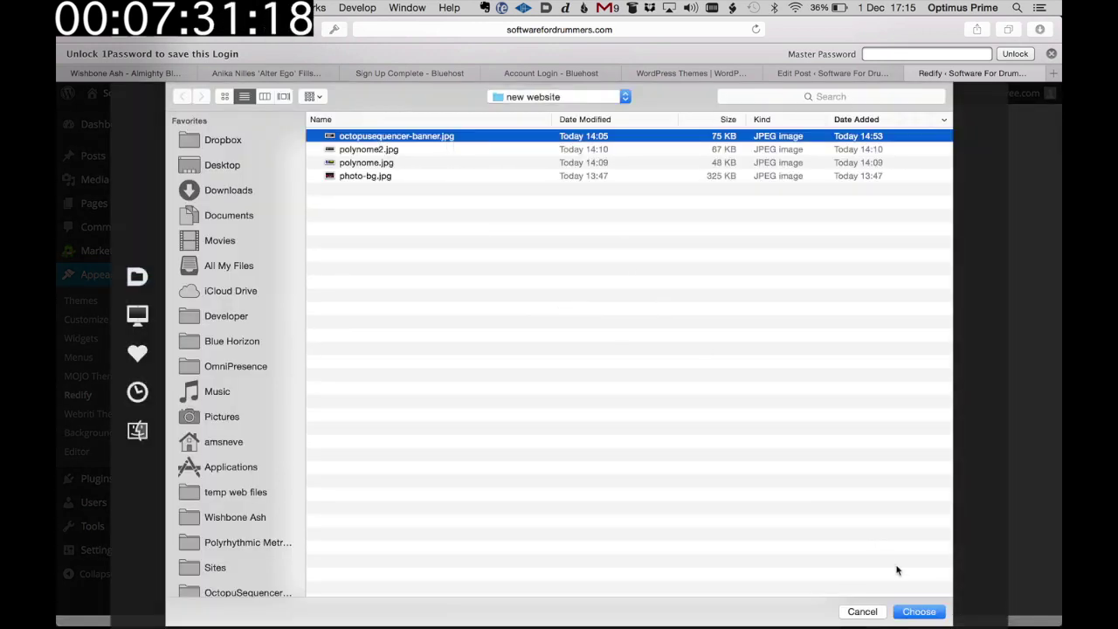
{"action": "left_click", "coordinate": [918, 612]}
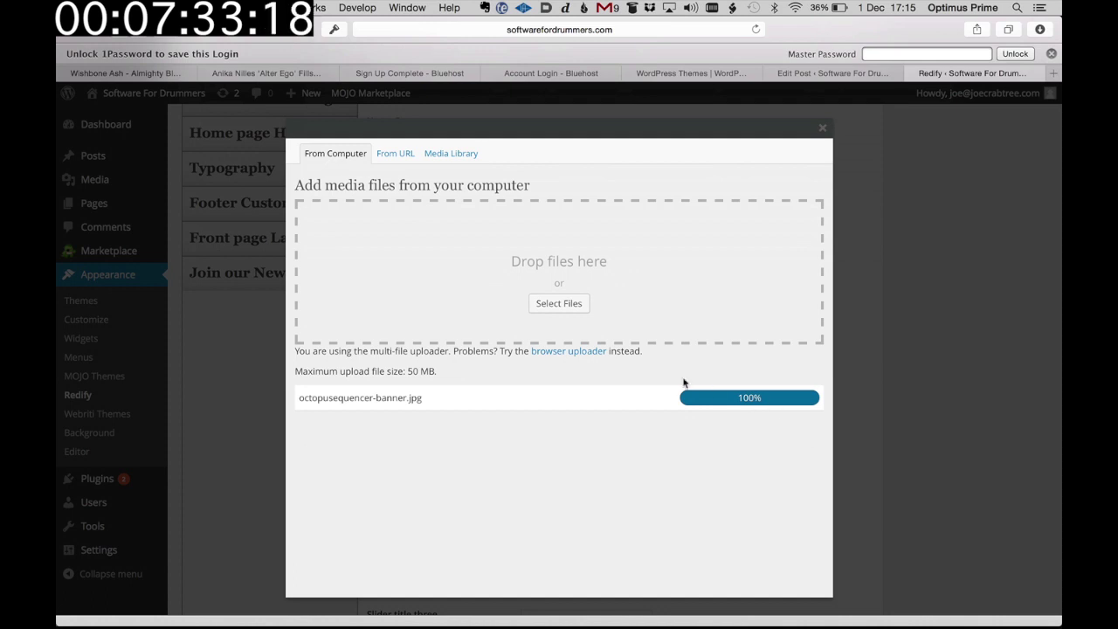
{"action": "scroll", "coordinate": [414, 426], "scroll_direction": "down", "scroll_amount": 5}
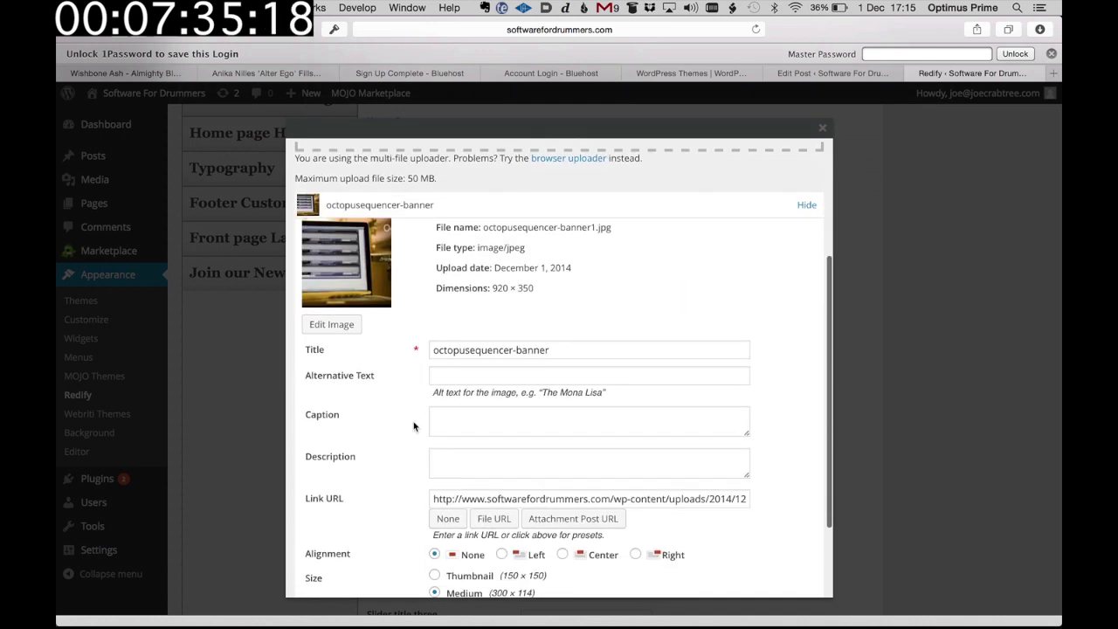
{"action": "scroll", "coordinate": [414, 427], "scroll_direction": "down", "scroll_amount": 3}
{"action": "left_click", "coordinate": [436, 515]}
{"action": "left_click", "coordinate": [453, 539]}
Upload polynome.jpg as Slide 2's image and save the slider settings
{"action": "scroll", "coordinate": [452, 539], "scroll_direction": "down", "scroll_amount": 5}
{"action": "left_click", "coordinate": [760, 330]}
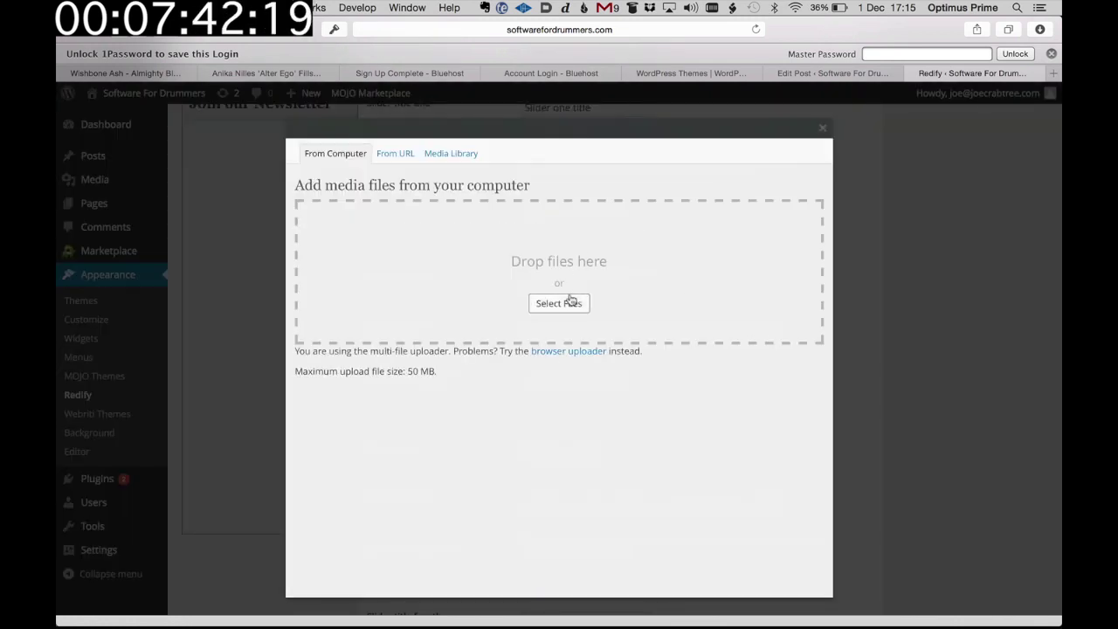
{"action": "left_click", "coordinate": [570, 301]}
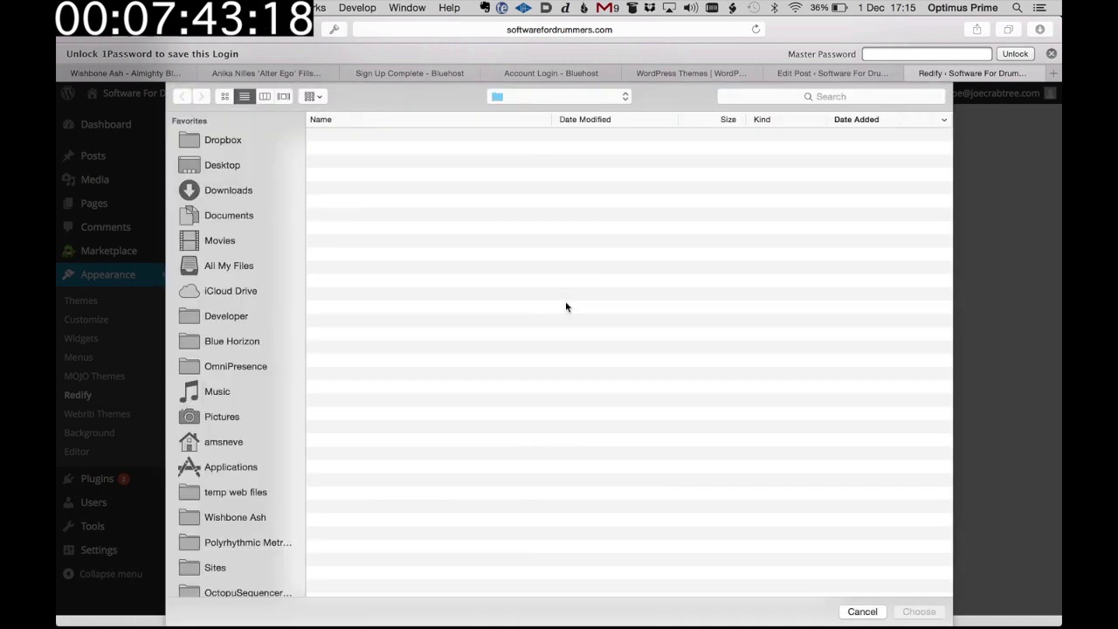
{"action": "left_click", "coordinate": [418, 164]}
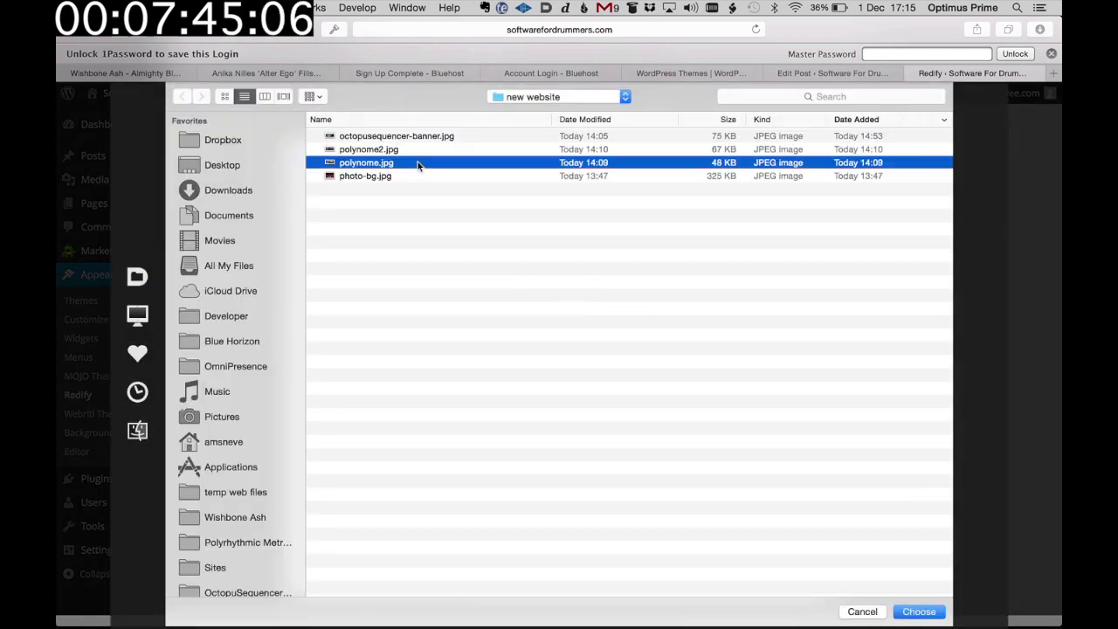
{"action": "left_click", "coordinate": [903, 610]}
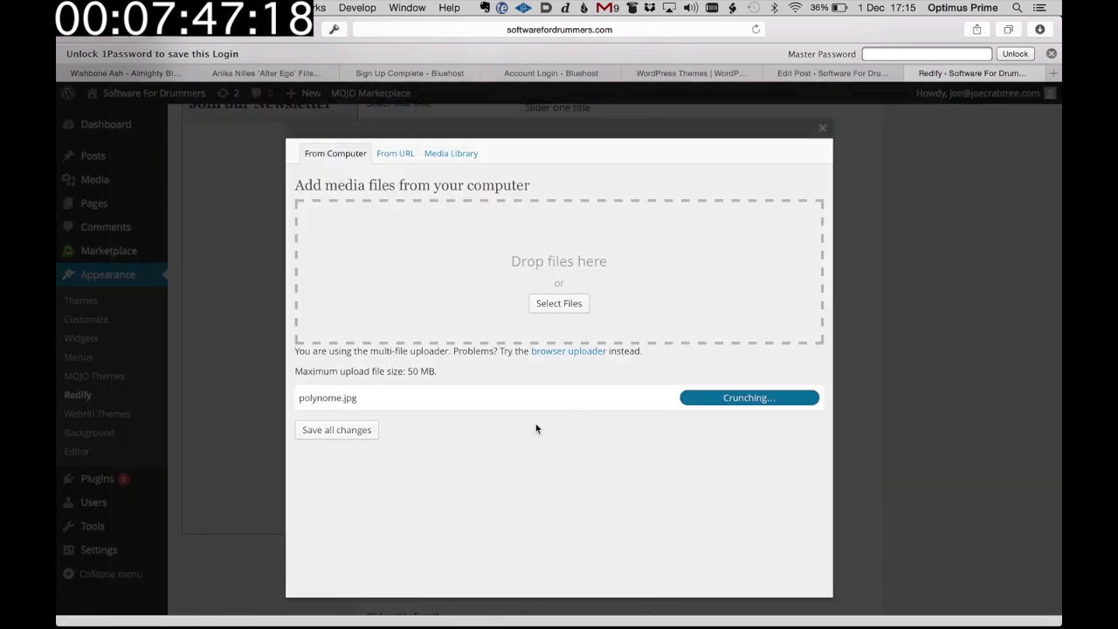
{"action": "scroll", "coordinate": [424, 437], "scroll_direction": "down", "scroll_amount": 5}
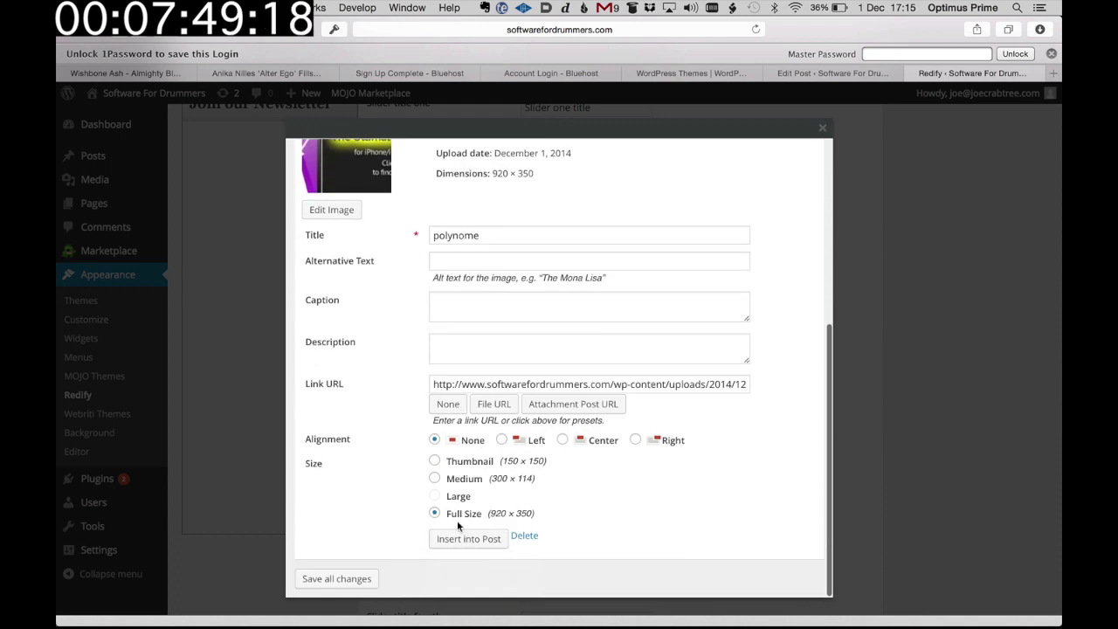
{"action": "left_click", "coordinate": [456, 540]}
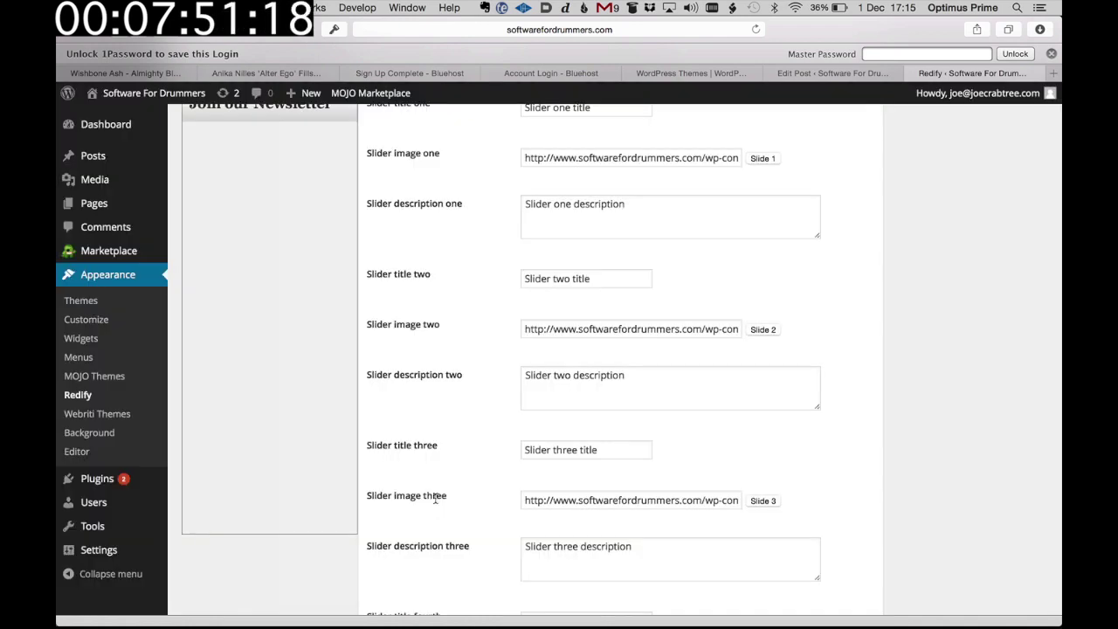
{"action": "scroll", "coordinate": [436, 499], "scroll_direction": "down", "scroll_amount": 6}
{"action": "left_click", "coordinate": [424, 526]}
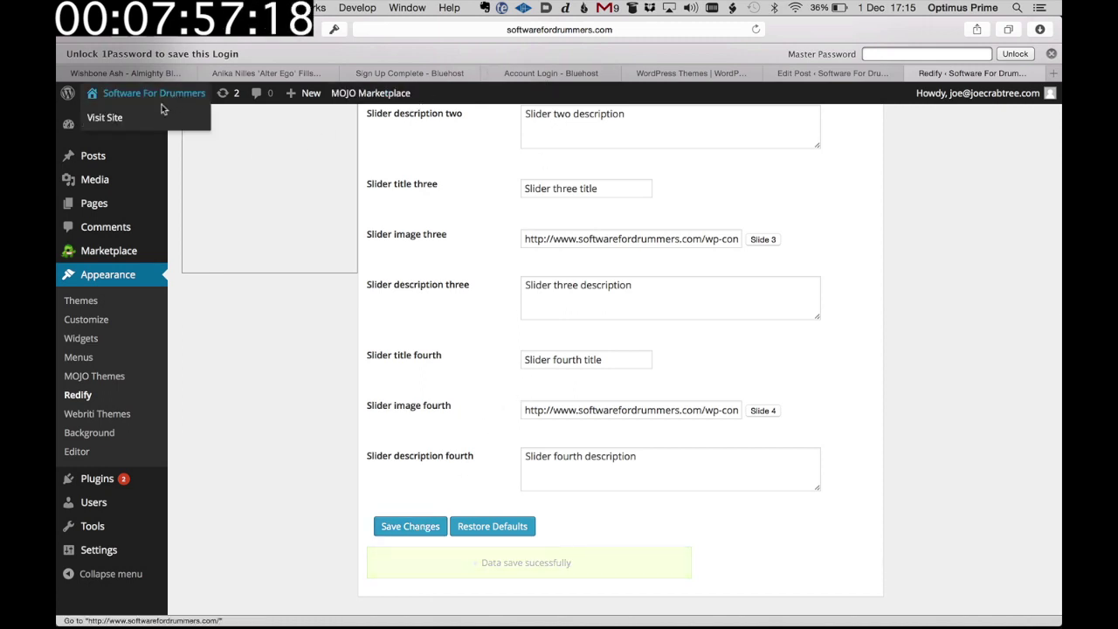
View the live Software For Drummers homepage with the OctopuSequencer and PolyNome slider banners
{"action": "left_click", "coordinate": [157, 117]}
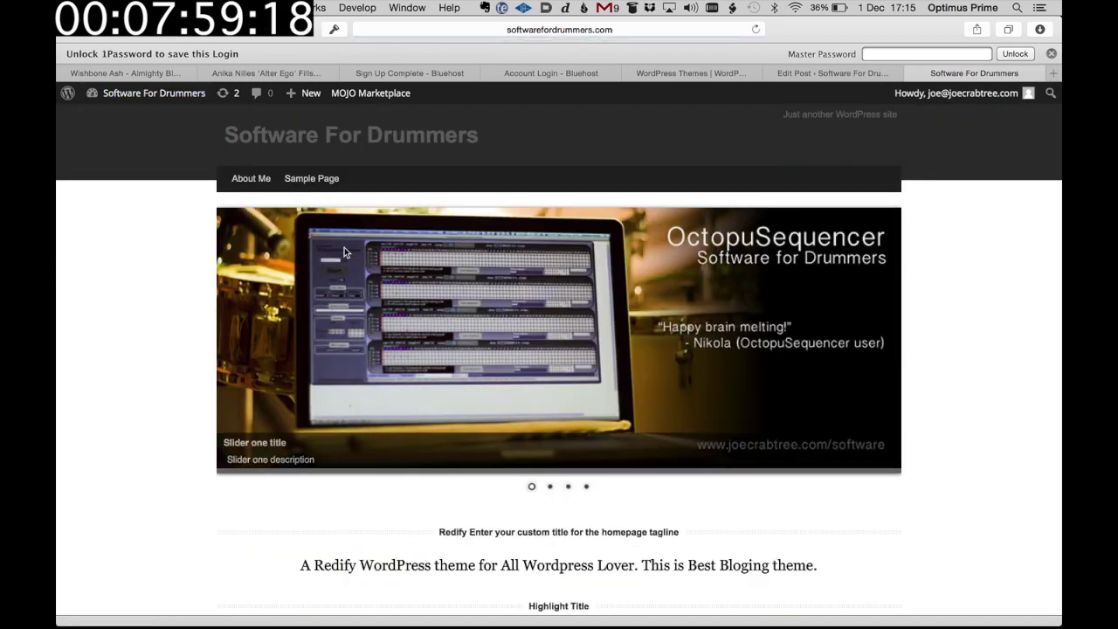